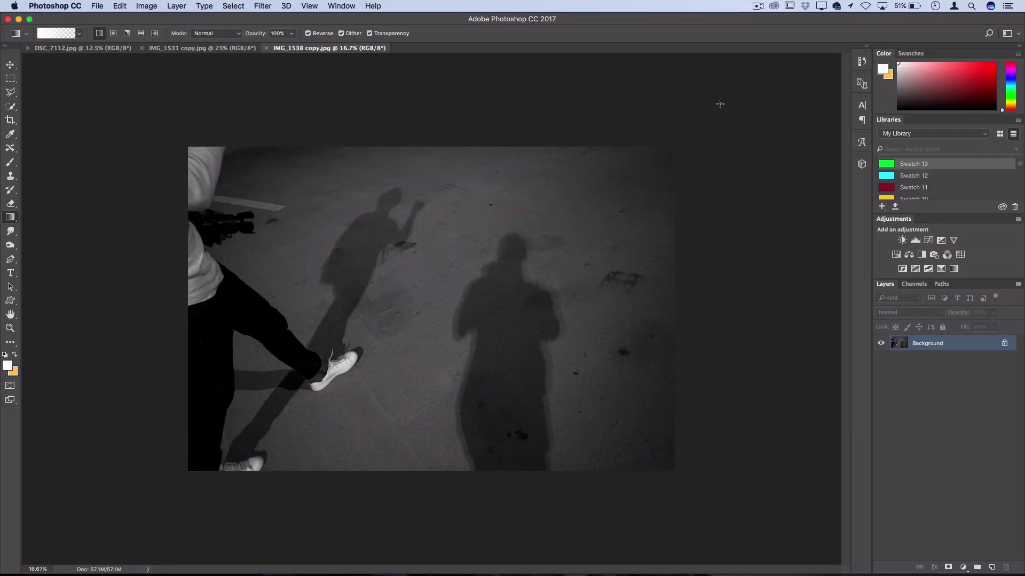
# - Look over the parking-lot, portrait and shadow photo documents
pyautogui.click(178, 49)
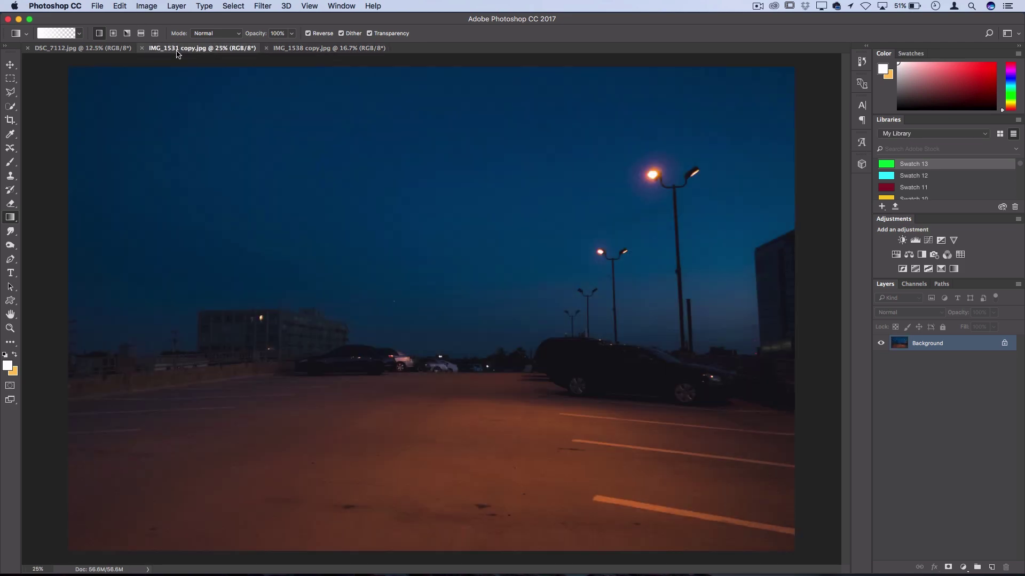
pyautogui.click(93, 49)
pyautogui.click(311, 49)
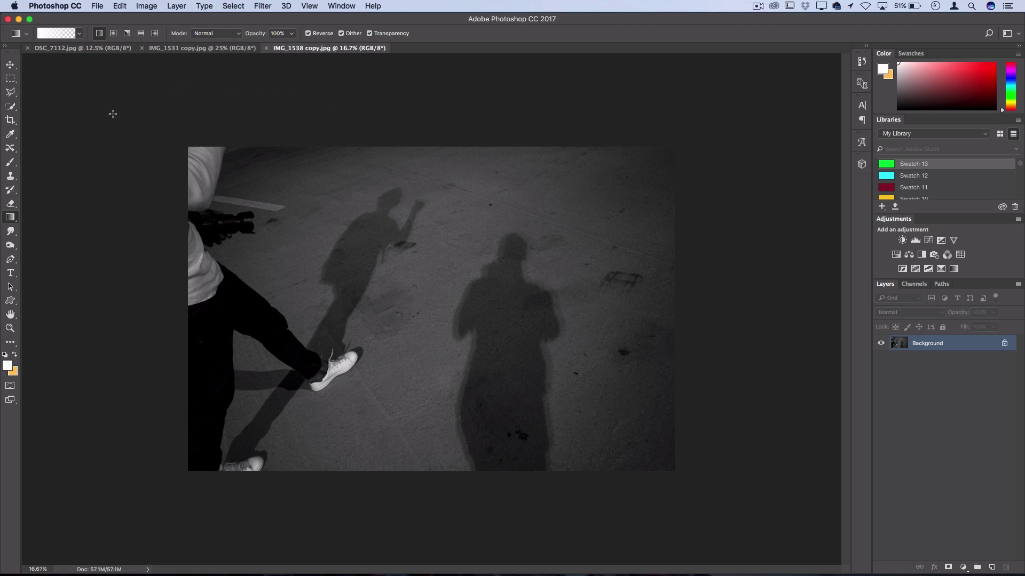
# - Create a new 1080×1080 px, 300 ppi document with a white background
pyautogui.click(96, 6)
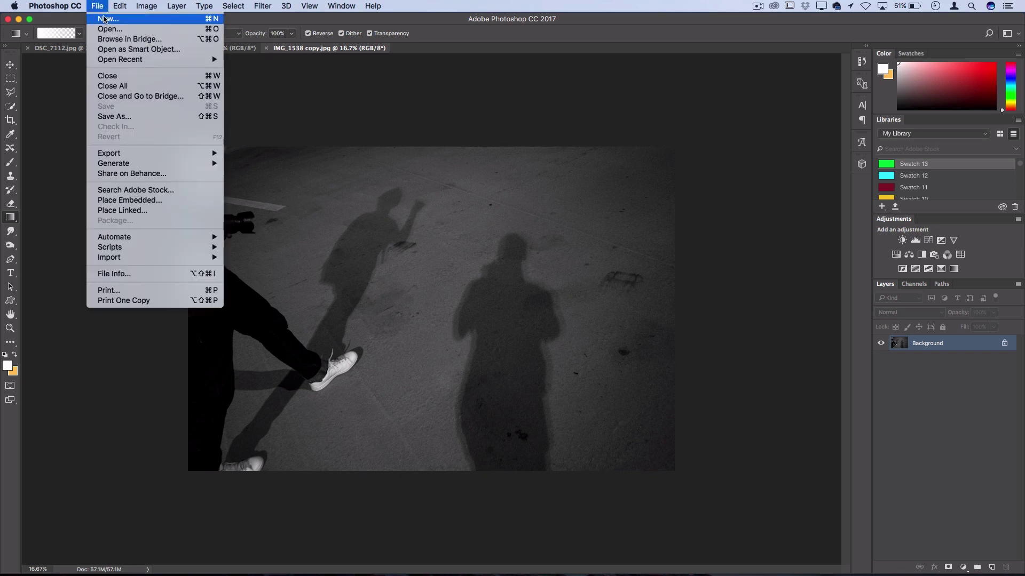
pyautogui.click(105, 19)
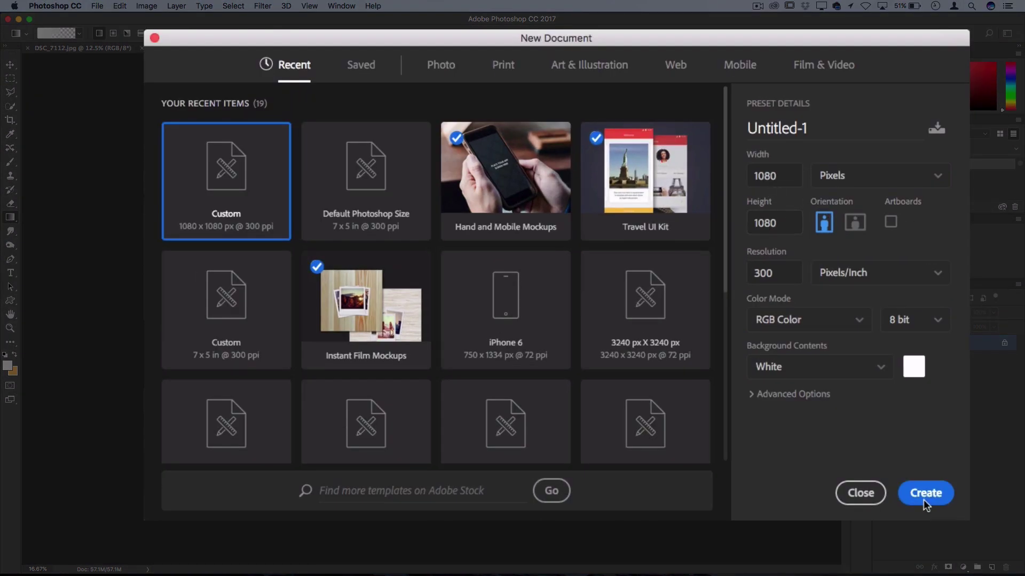
pyautogui.click(778, 174)
pyautogui.click(780, 222)
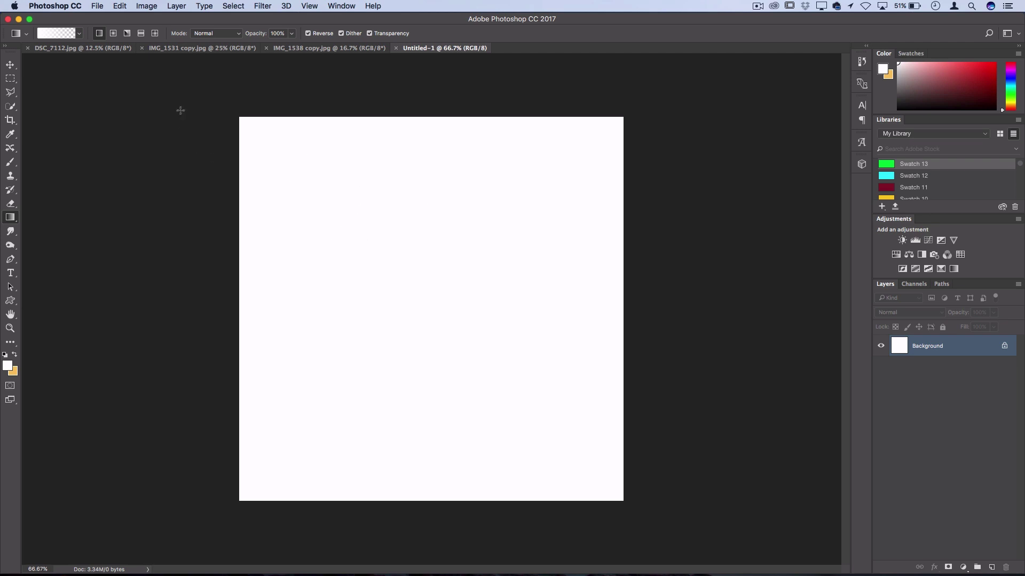
# - Add a new Pattern Fill 1 layer to the canvas
pyautogui.click(176, 6)
pyautogui.moveTo(208, 140)
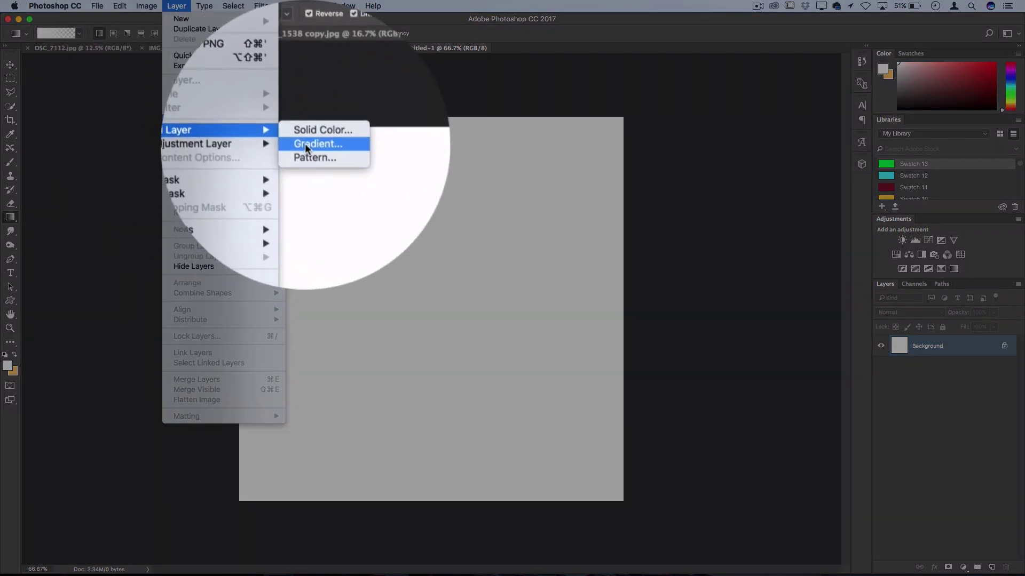
pyautogui.click(312, 157)
pyautogui.click(464, 199)
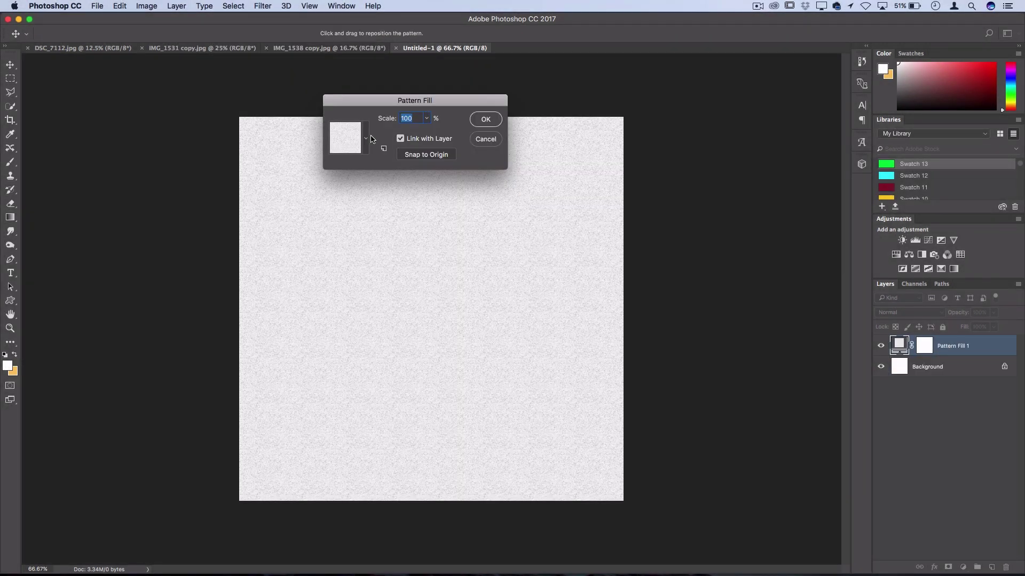
# - Load the Texture Fill 2 pattern set and choose a dark rough texture
pyautogui.click(366, 139)
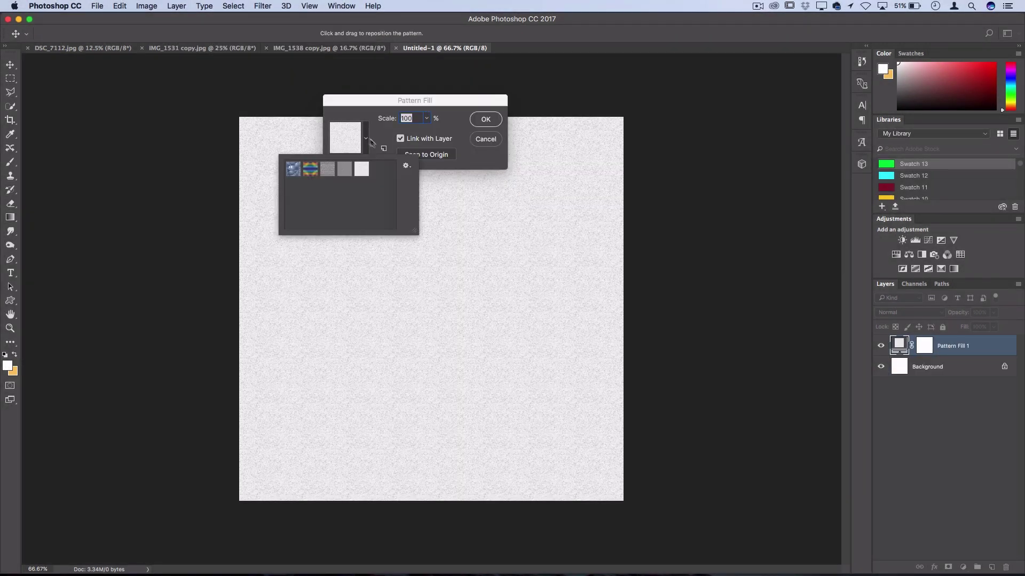
pyautogui.click(407, 167)
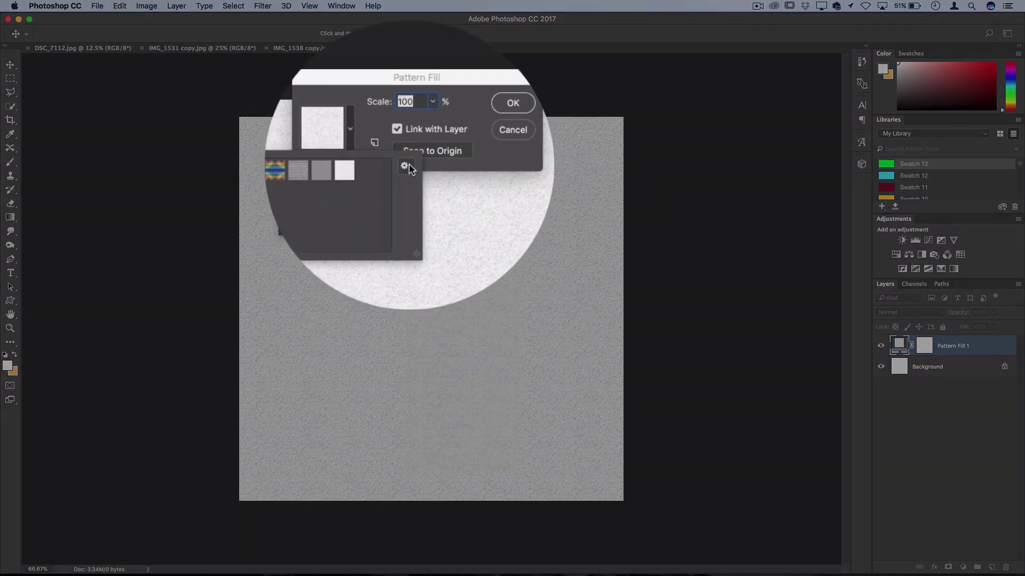
pyautogui.click(407, 166)
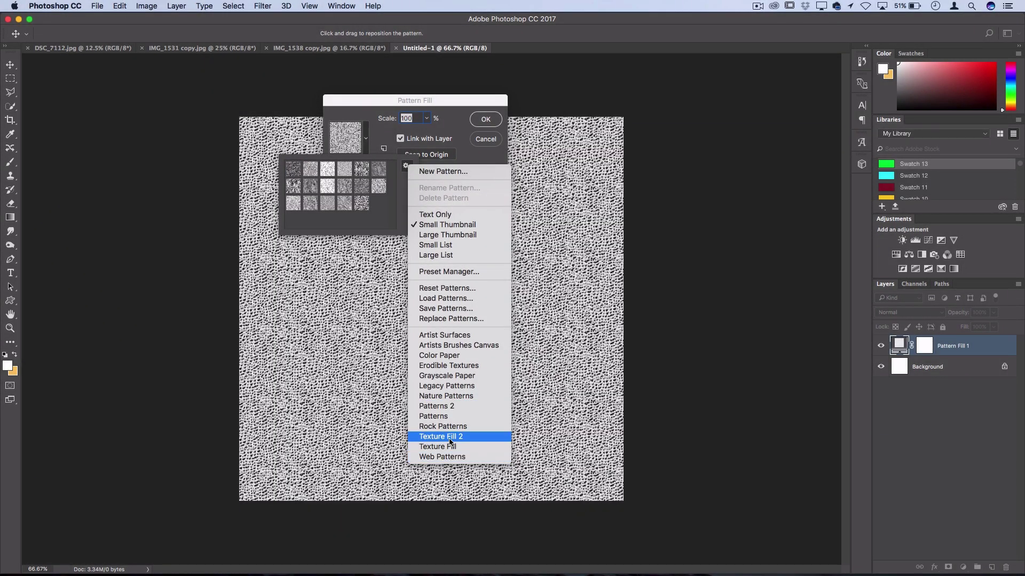
pyautogui.click(450, 437)
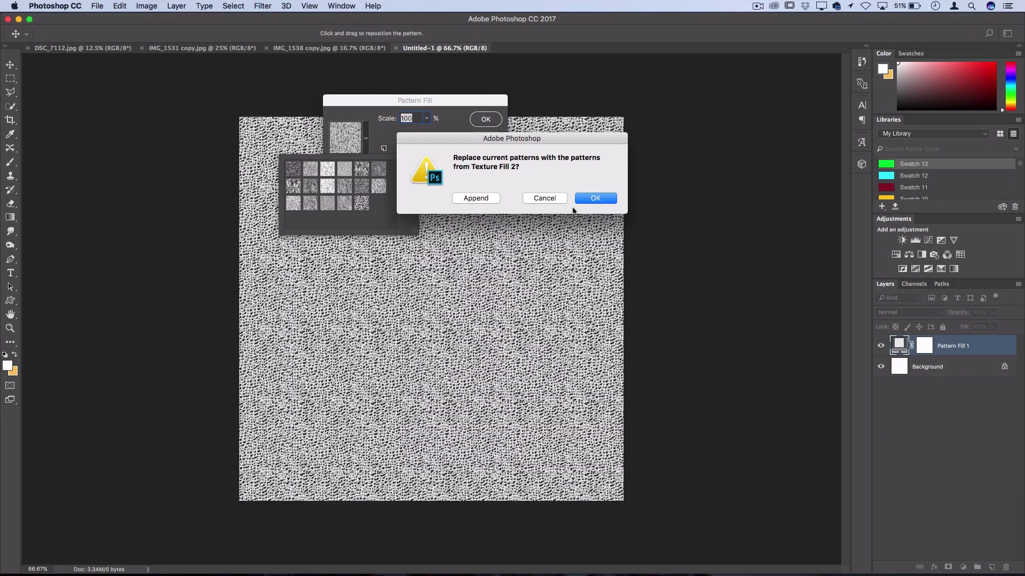
pyautogui.click(579, 201)
pyautogui.click(379, 186)
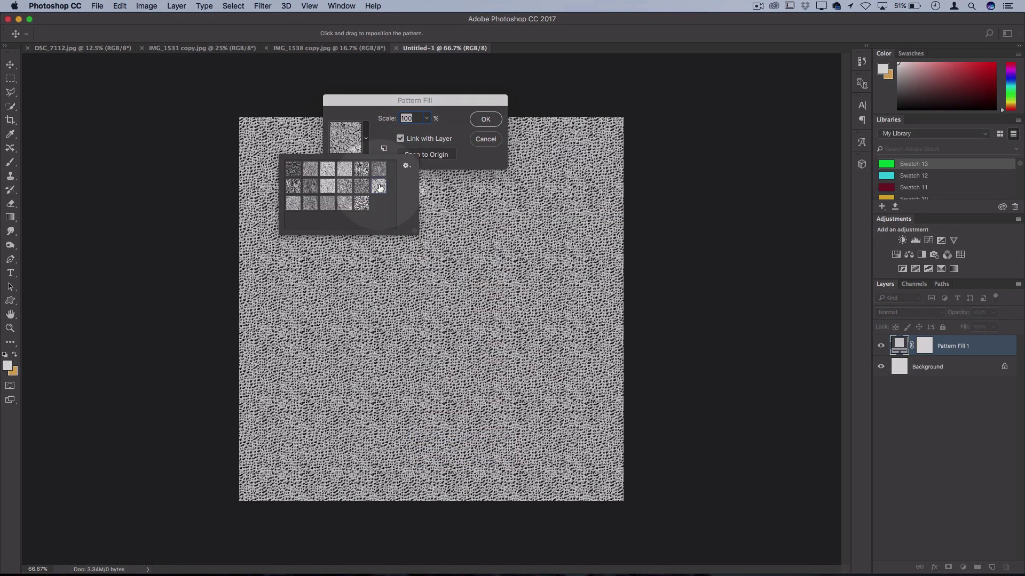
# - Scale the texture pattern to 144%, reposition it, and commit the fill
pyautogui.click(426, 118)
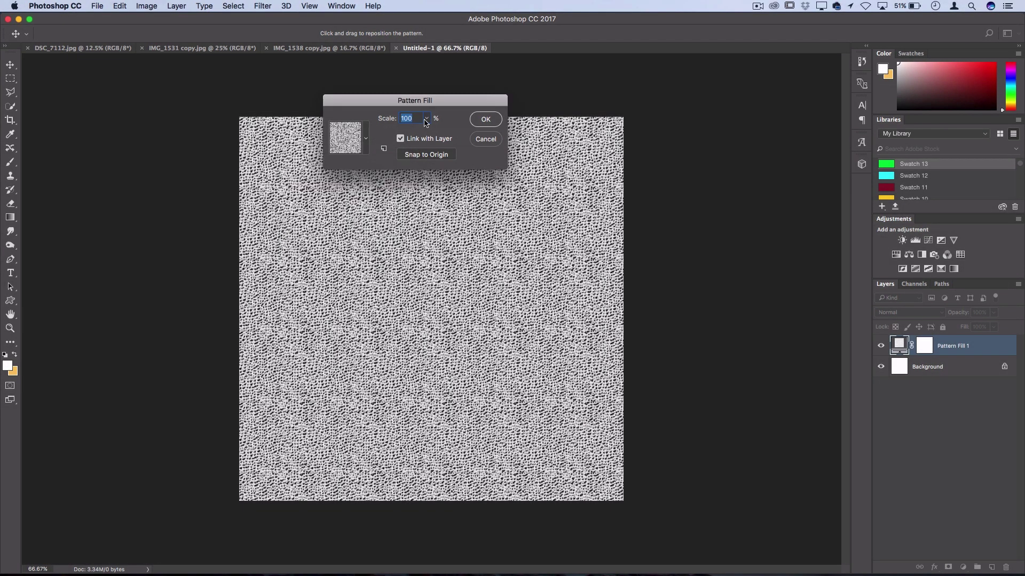
pyautogui.moveTo(426, 118); pyautogui.dragTo(421, 133)
pyautogui.moveTo(313, 240); pyautogui.dragTo(388, 346)
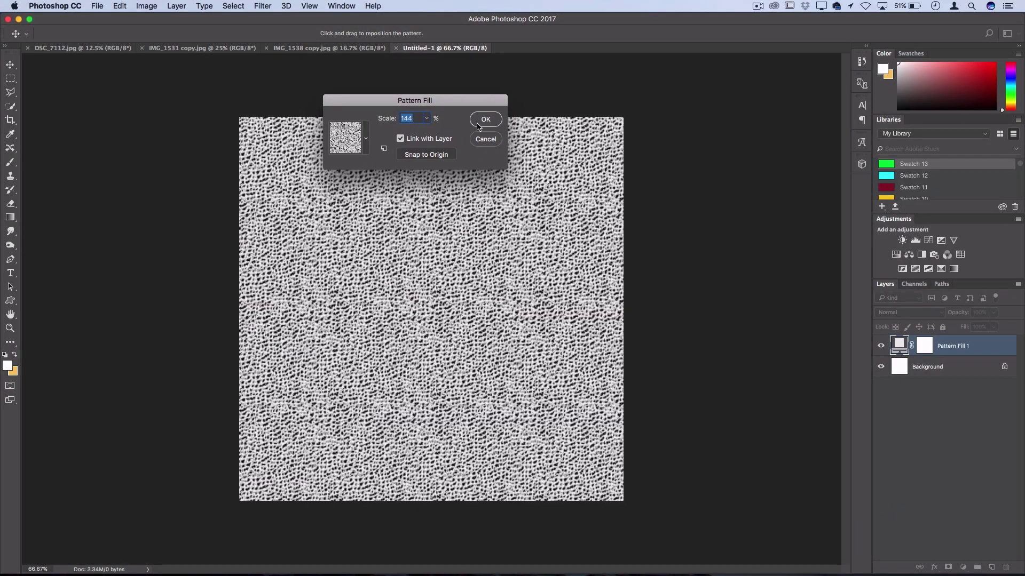
pyautogui.click(479, 122)
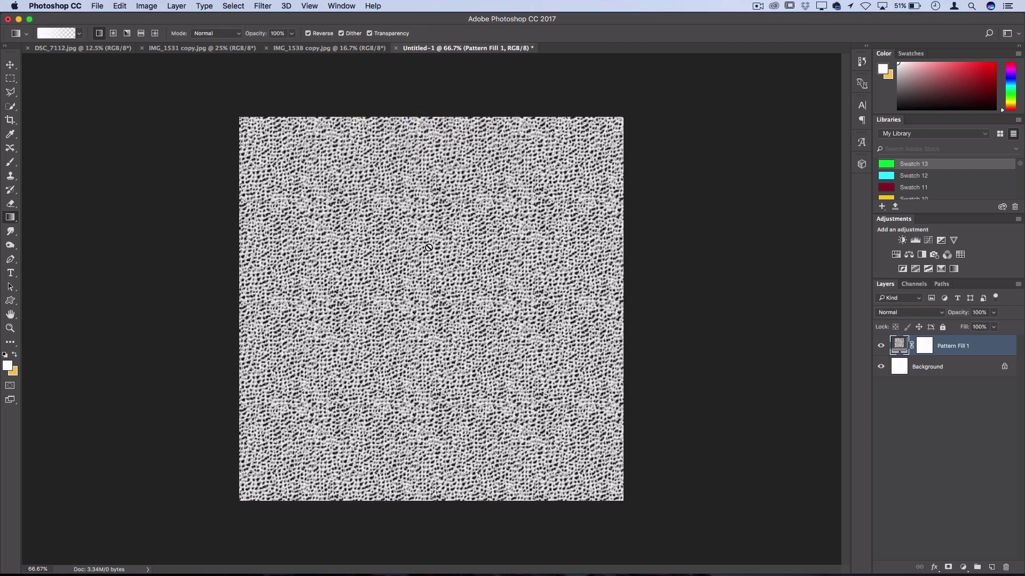
# - Add a new Gradient Fill 1 layer above the texture
pyautogui.click(176, 5)
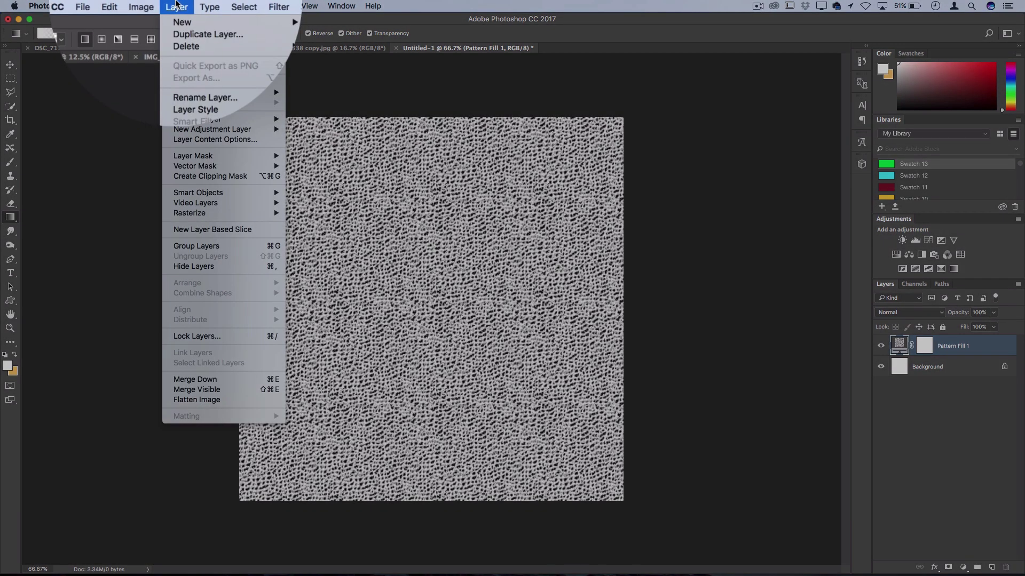
pyautogui.moveTo(256, 118)
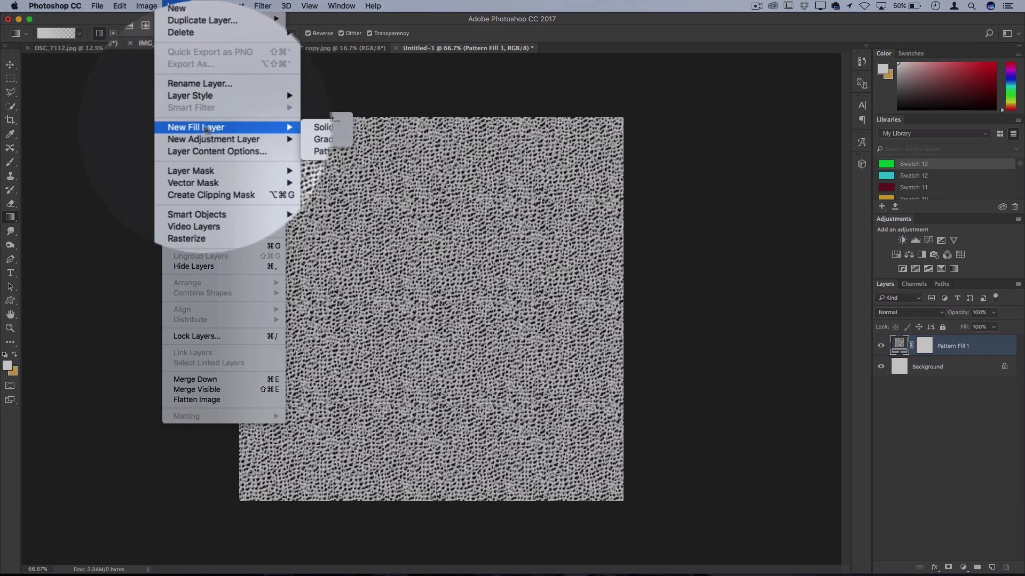
pyautogui.click(321, 130)
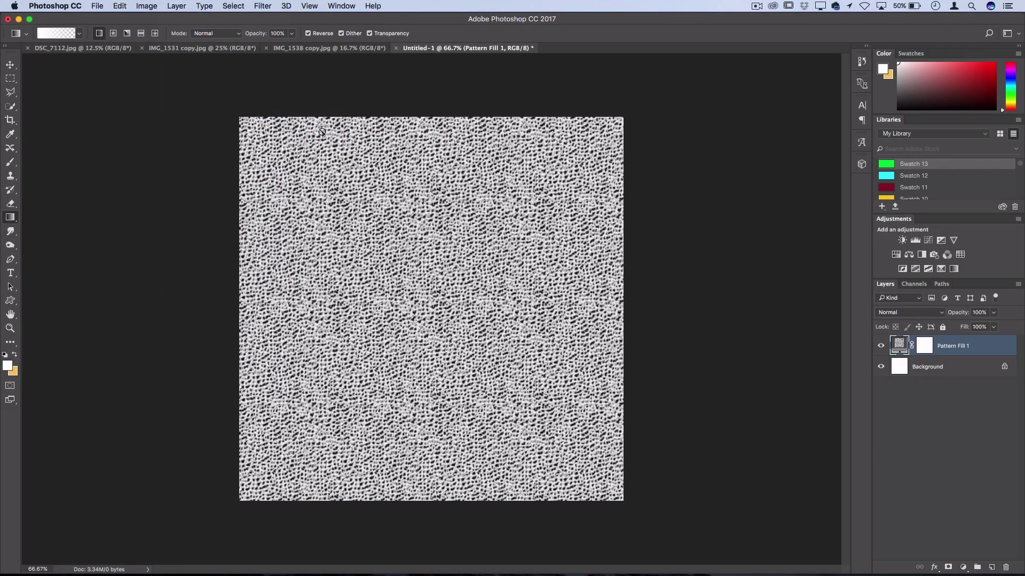
pyautogui.click(469, 207)
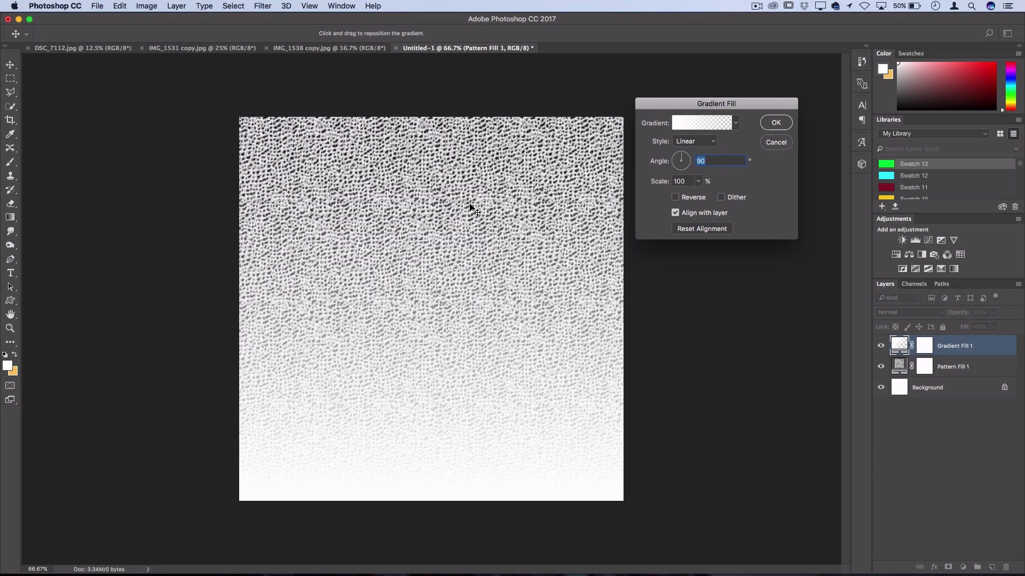
# - Load the Simple gradient set and settle on the cyan-to-white preset
pyautogui.click(736, 123)
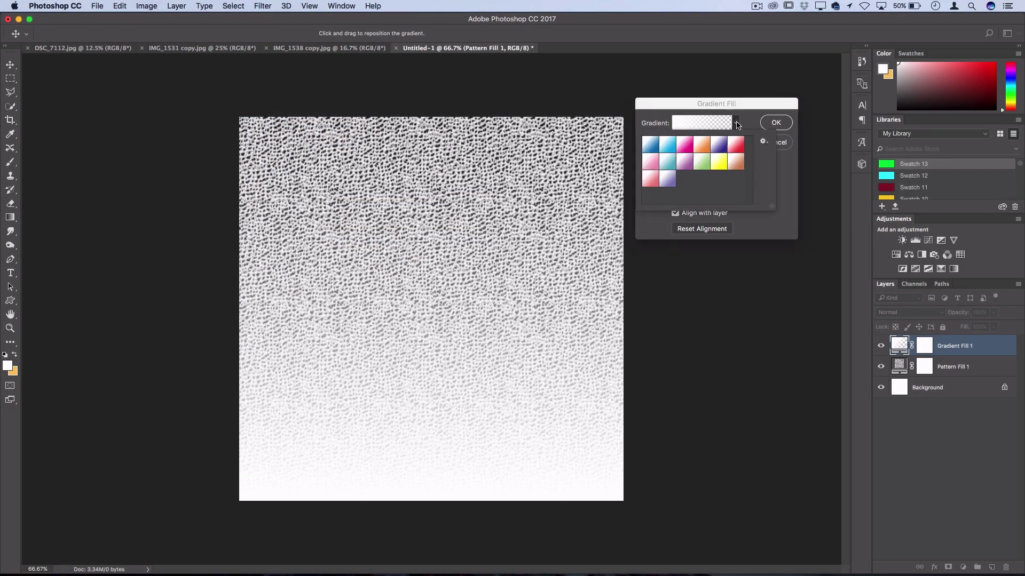
pyautogui.click(764, 141)
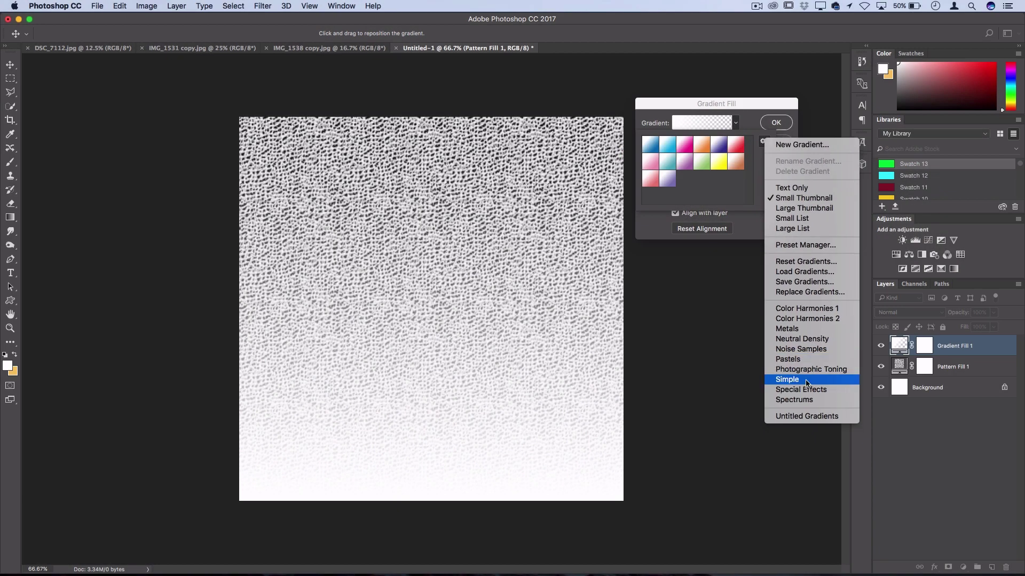
pyautogui.click(790, 383)
pyautogui.click(614, 199)
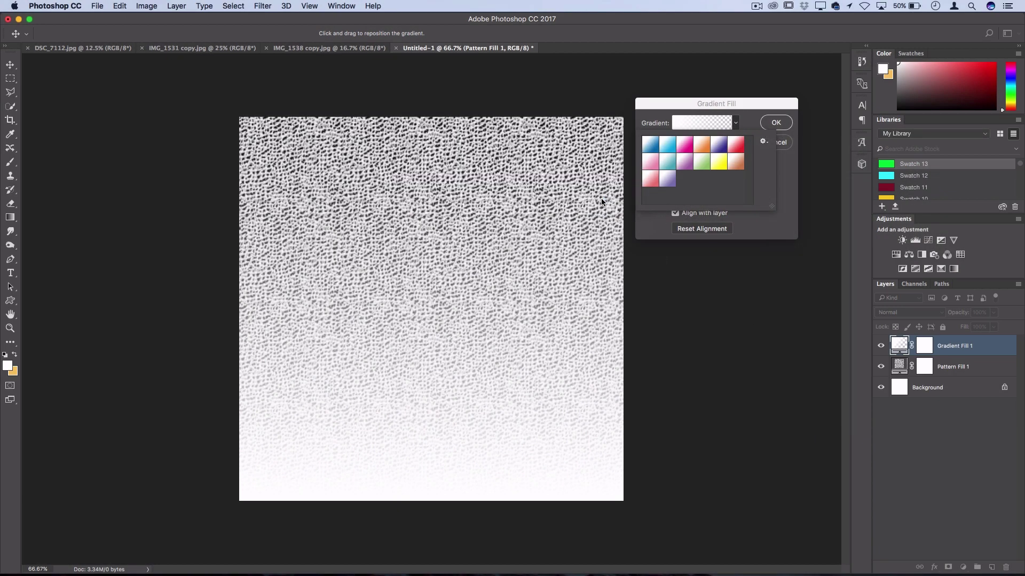
pyautogui.click(652, 148)
pyautogui.click(673, 149)
pyautogui.click(684, 145)
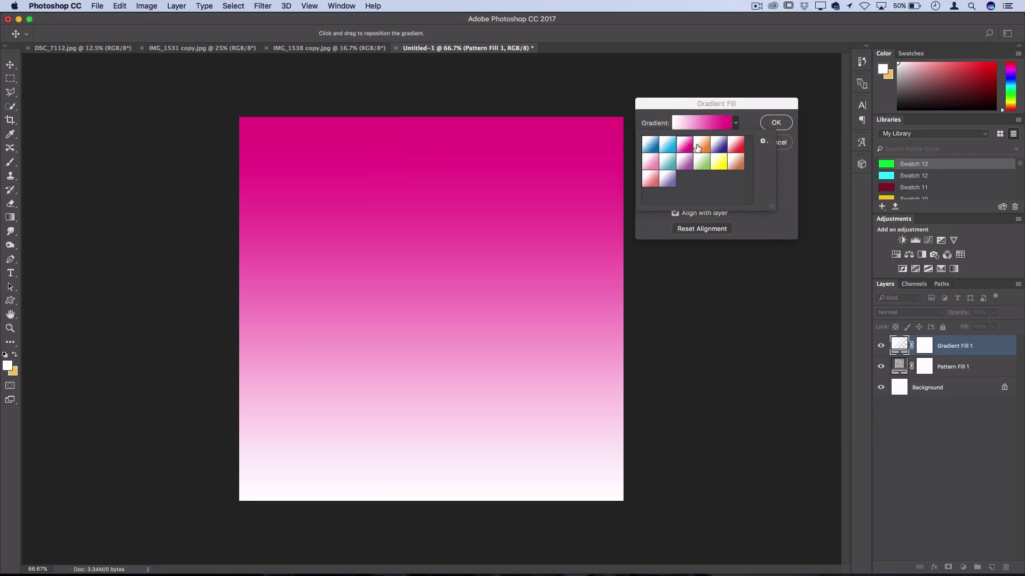
pyautogui.click(701, 146)
pyautogui.click(666, 153)
pyautogui.click(708, 118)
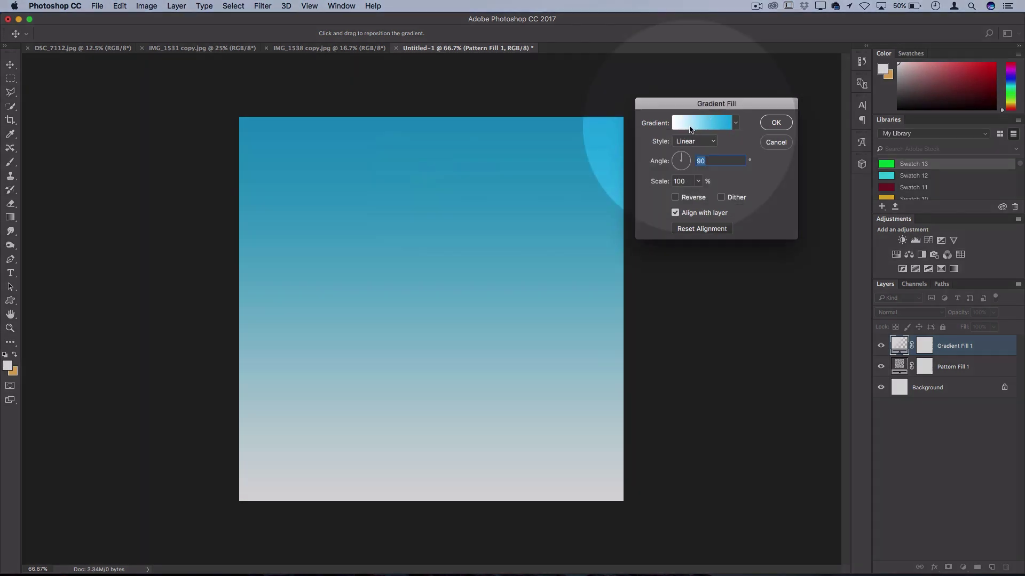
# - Recolour the gradient's white stop to a light blue for a blue-to-cyan gradient
pyautogui.click(689, 126)
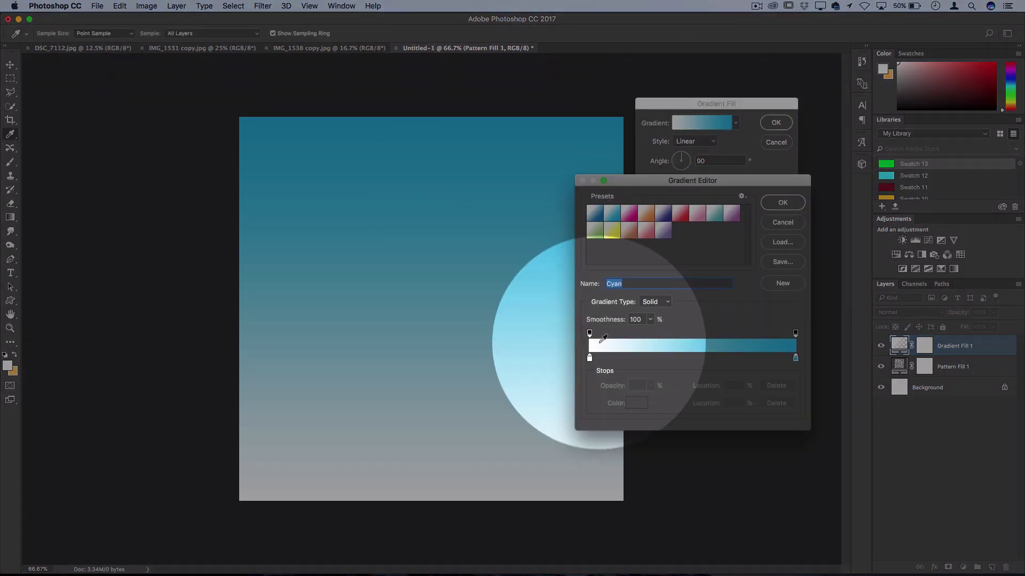
pyautogui.click(590, 359)
pyautogui.doubleClick(590, 360)
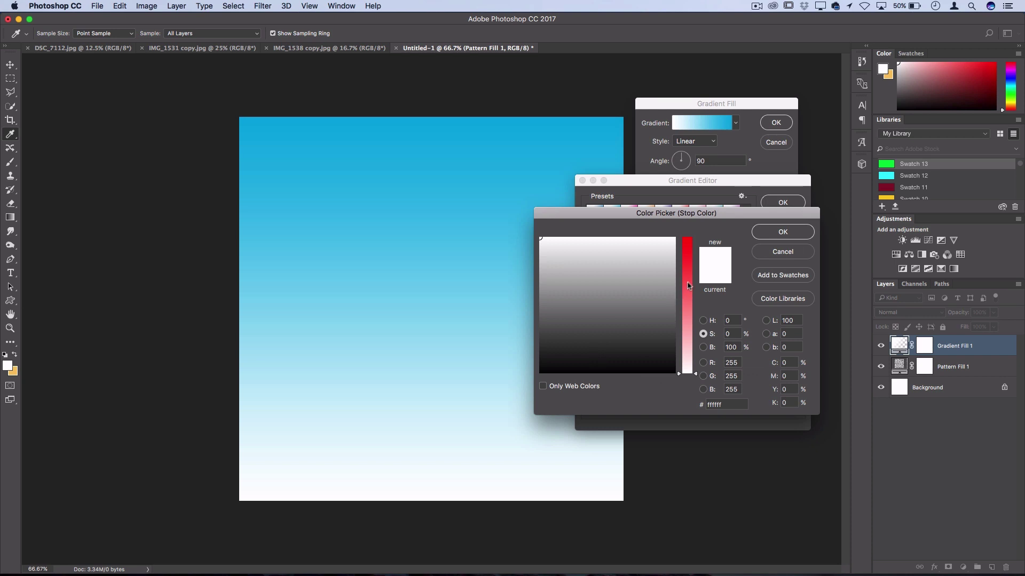
pyautogui.click(687, 283)
pyautogui.click(632, 240)
pyautogui.click(623, 237)
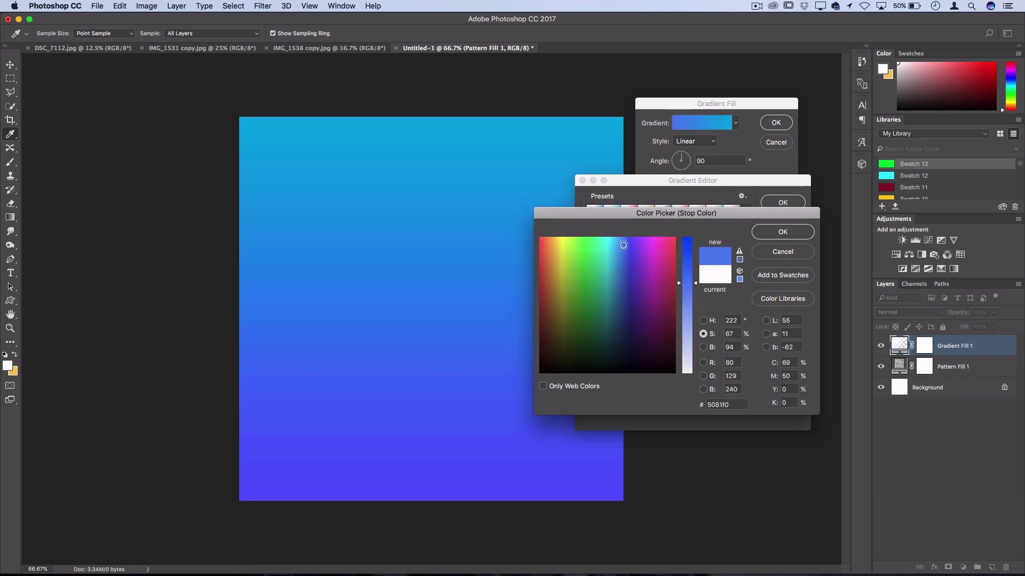
pyautogui.click(782, 232)
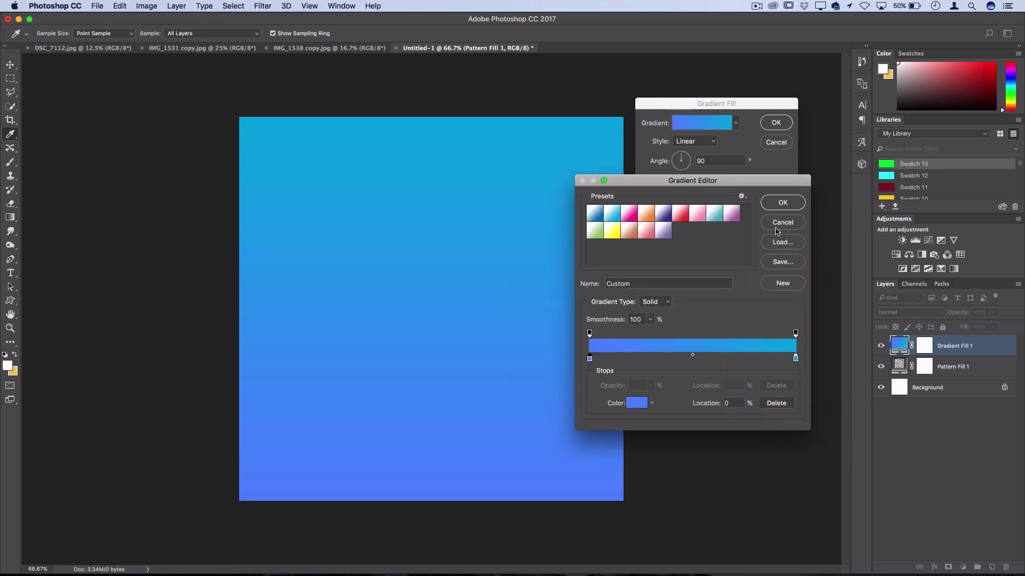
pyautogui.click(783, 202)
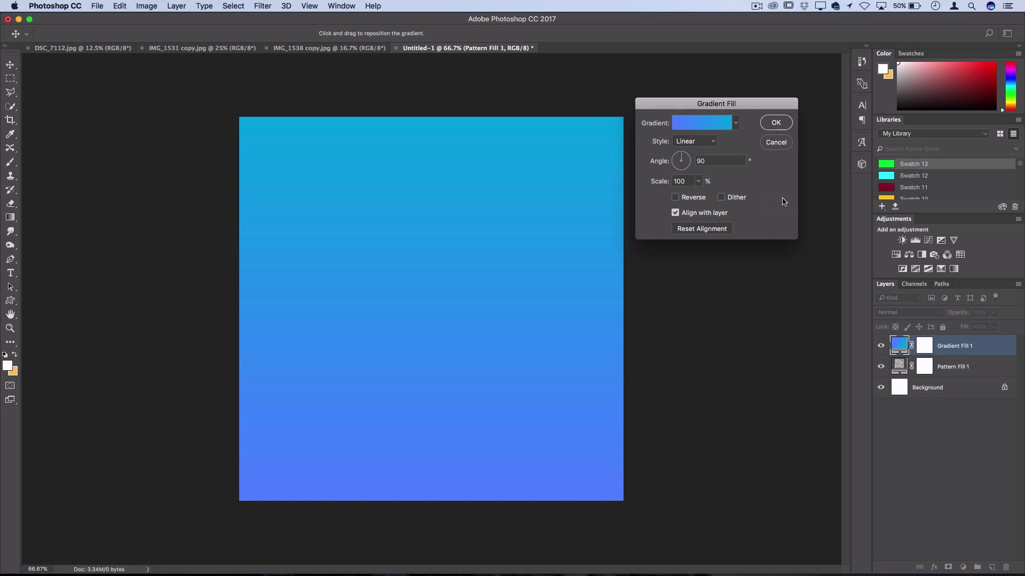
# - Make the gradient Radial, centred just below the middle of the canvas
pyautogui.click(701, 143)
pyautogui.click(699, 148)
pyautogui.click(697, 140)
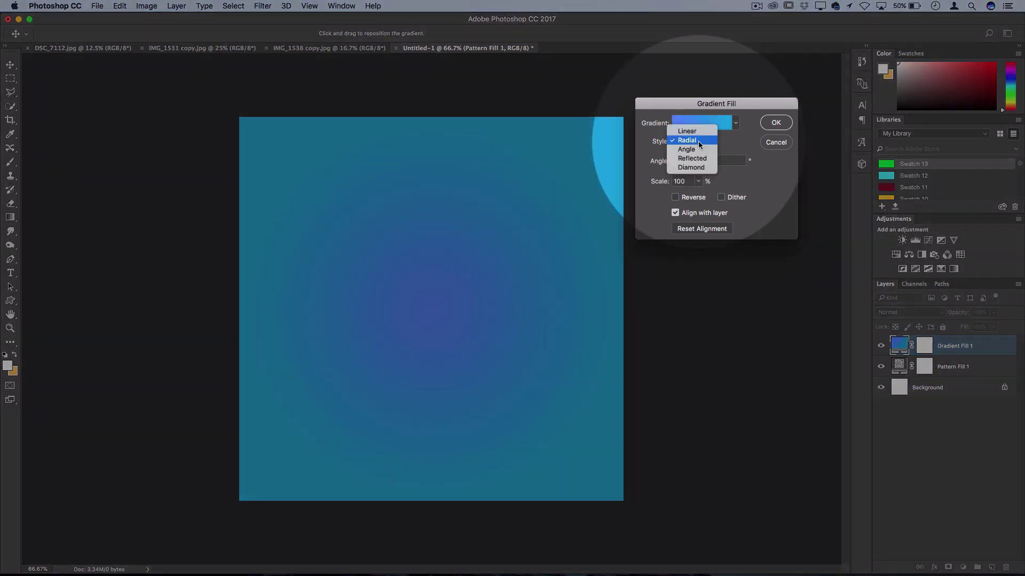
pyautogui.click(729, 143)
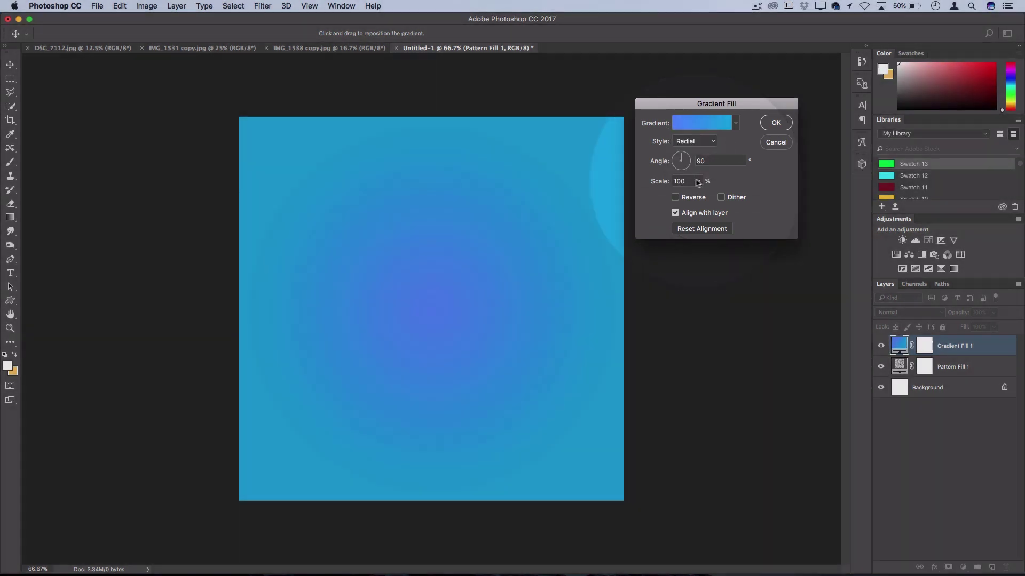
pyautogui.moveTo(480, 191); pyautogui.dragTo(453, 233)
pyautogui.moveTo(436, 276); pyautogui.dragTo(458, 251)
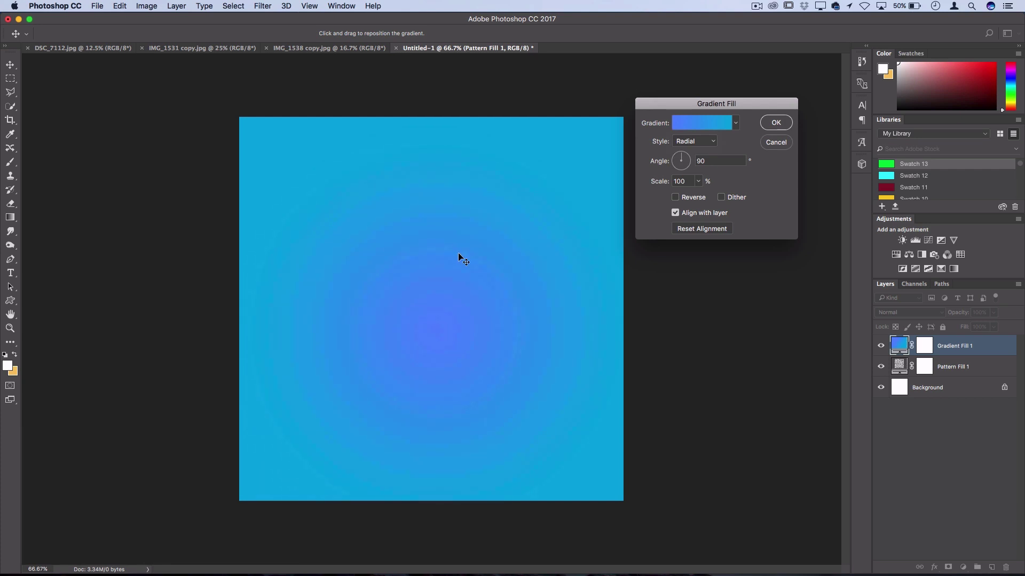
pyautogui.click(776, 123)
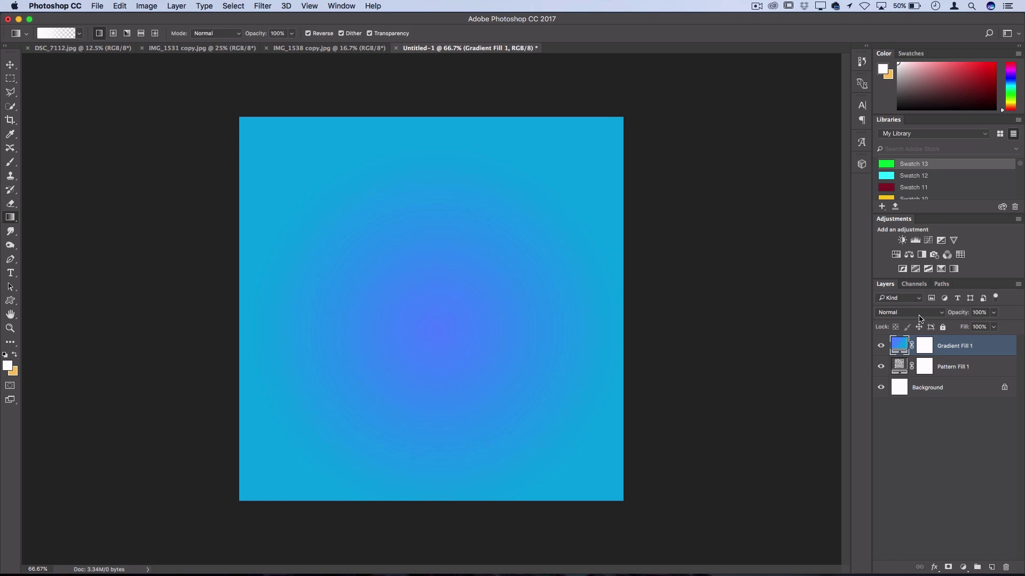
# - Set Gradient Fill 1 to Multiply blending (after trying Overlay) at 75% opacity
pyautogui.click(919, 314)
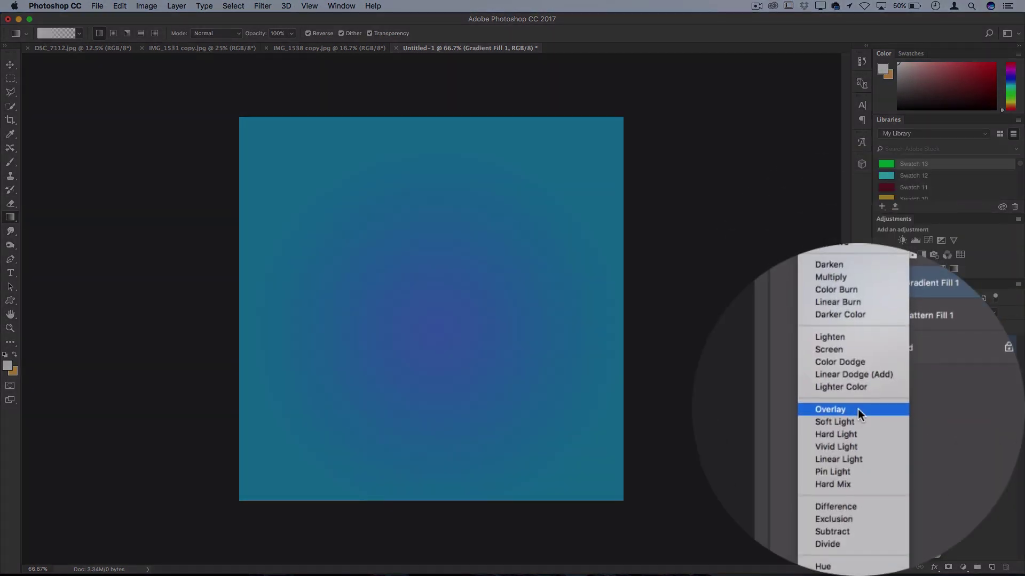
pyautogui.click(909, 430)
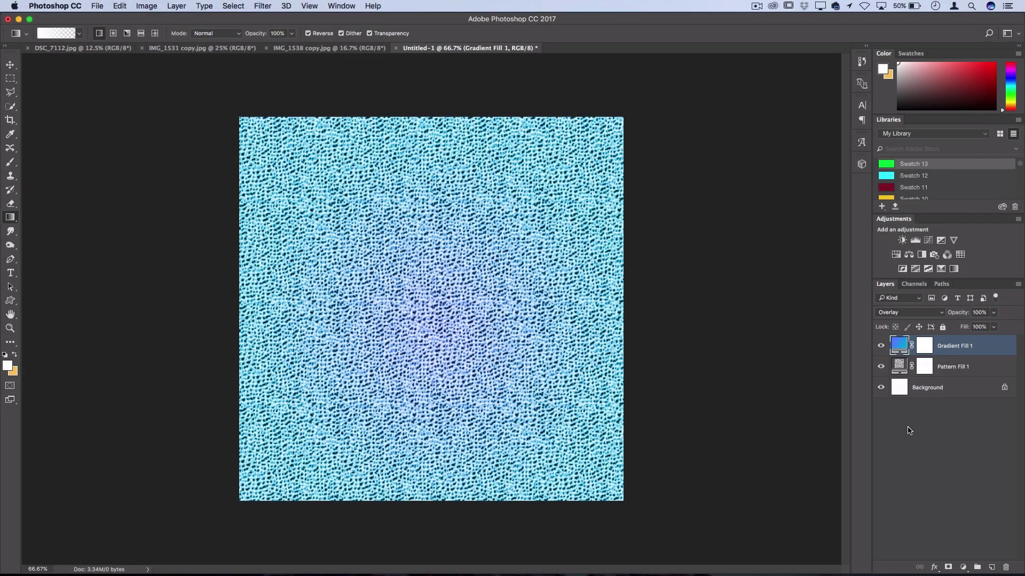
pyautogui.click(895, 314)
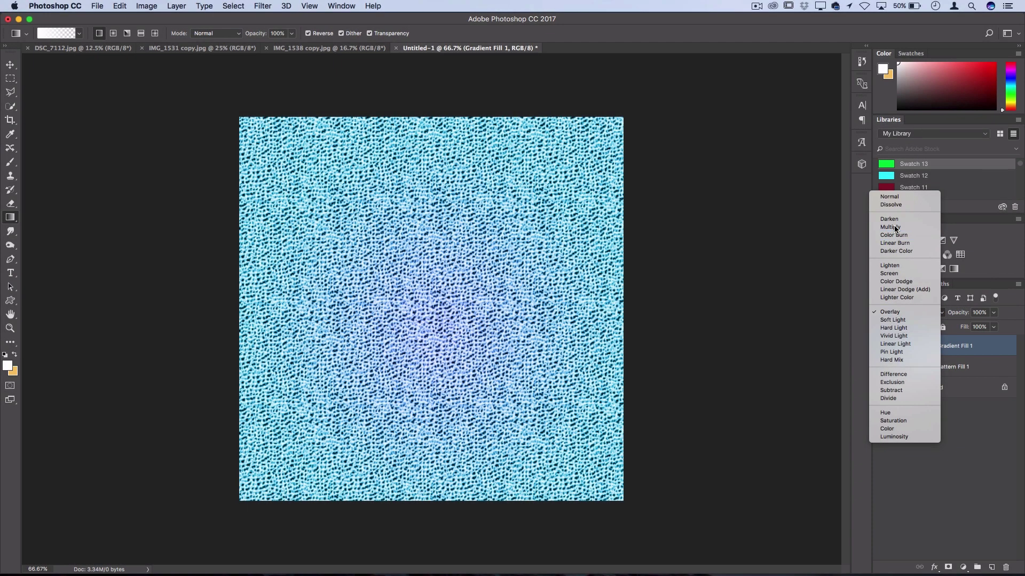
pyautogui.click(890, 227)
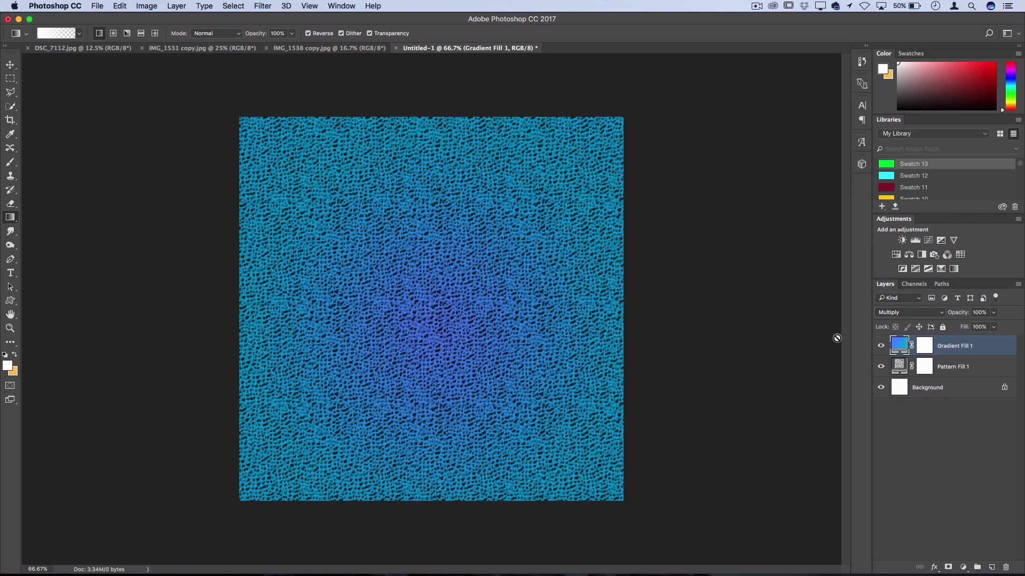
pyautogui.click(993, 313)
pyautogui.moveTo(995, 325); pyautogui.dragTo(981, 328)
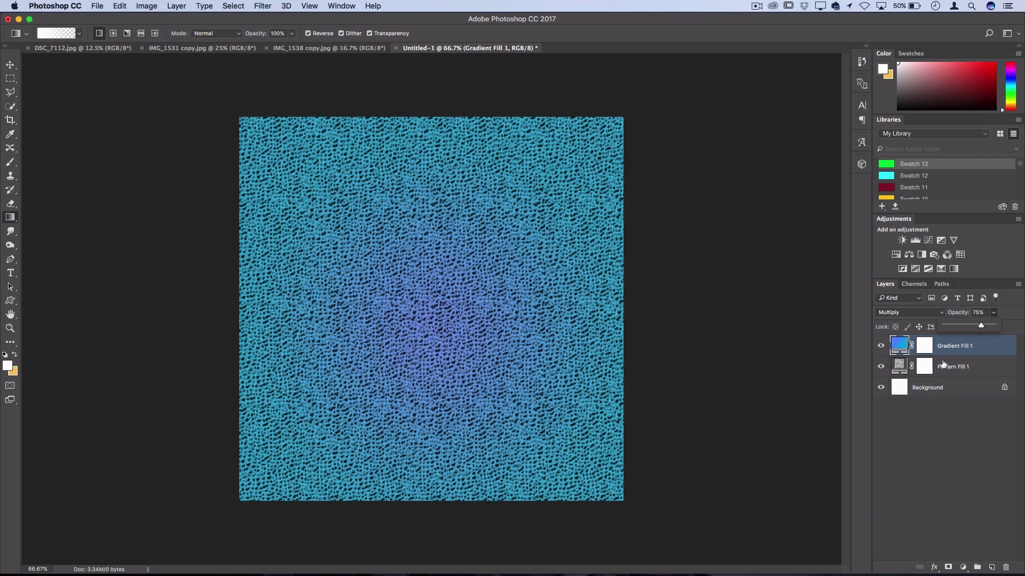
pyautogui.click(956, 348)
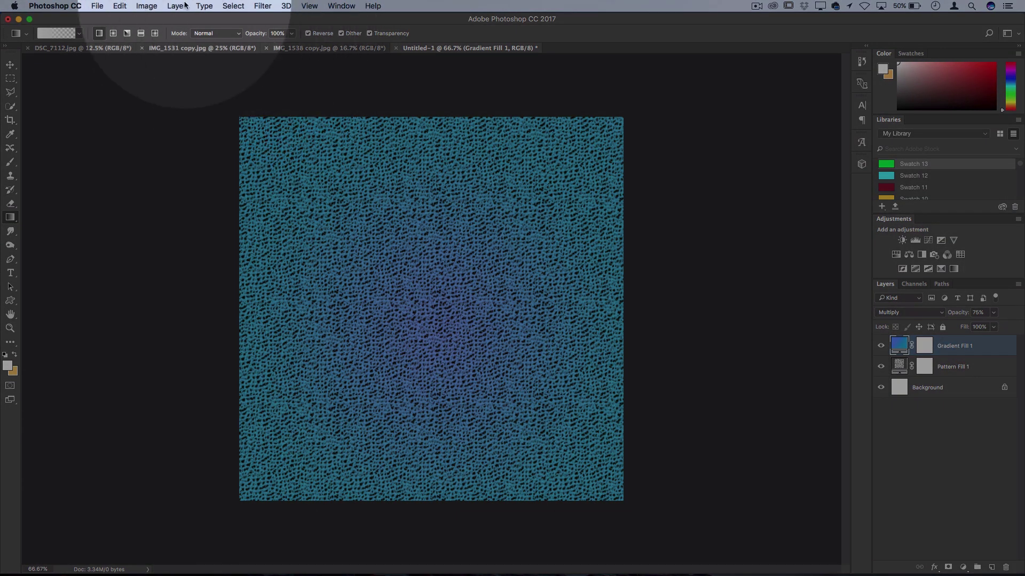
# - Add an empty Layer 1 above Gradient Fill 1 and switch to the Brush tool
pyautogui.click(176, 6)
pyautogui.moveTo(230, 19)
pyautogui.click(314, 22)
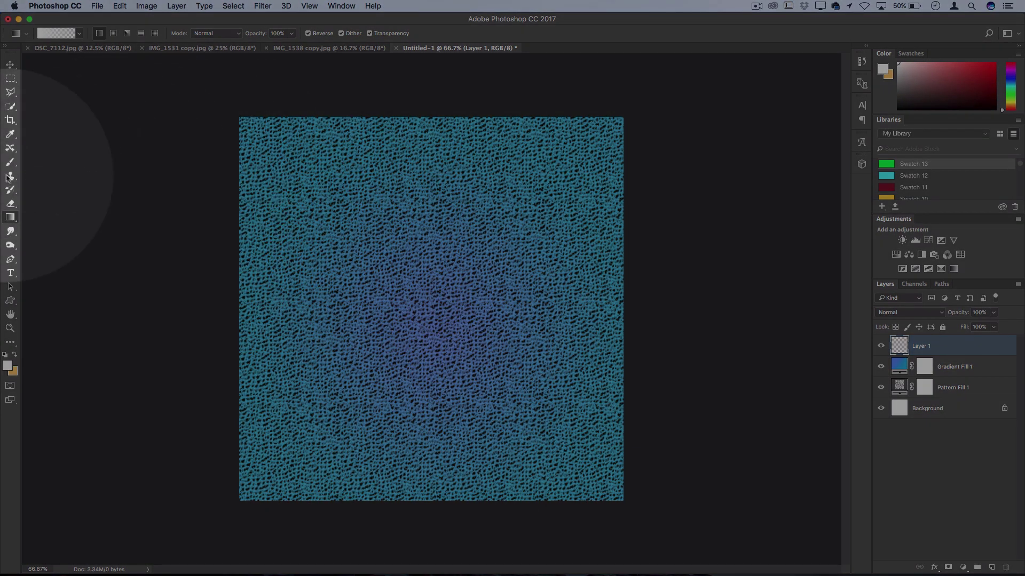
pyautogui.click(10, 162)
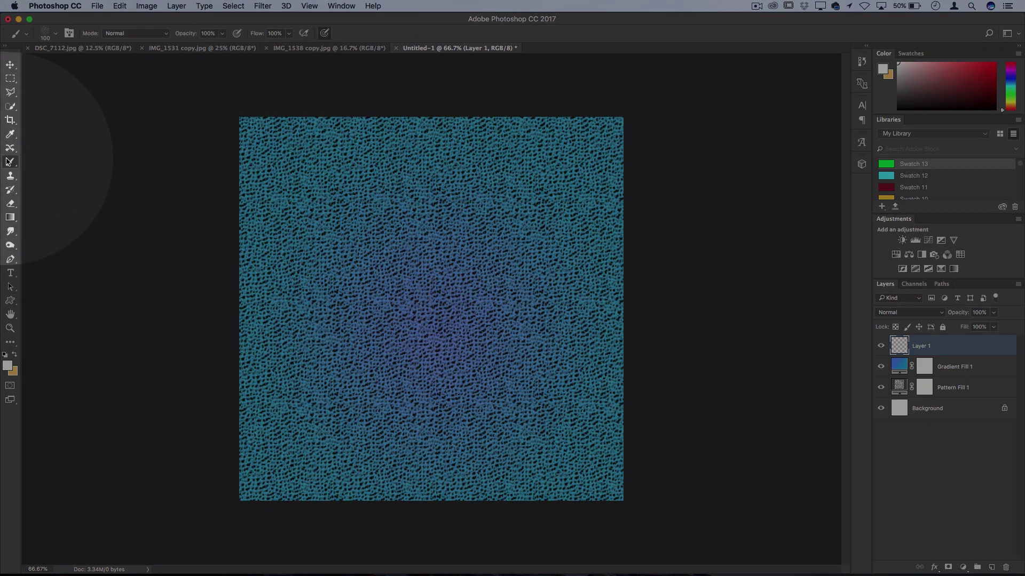
# - Reset the brush presets to the defaults and pick the 100 px rough-edged brush
pyautogui.click(64, 161)
pyautogui.click(55, 33)
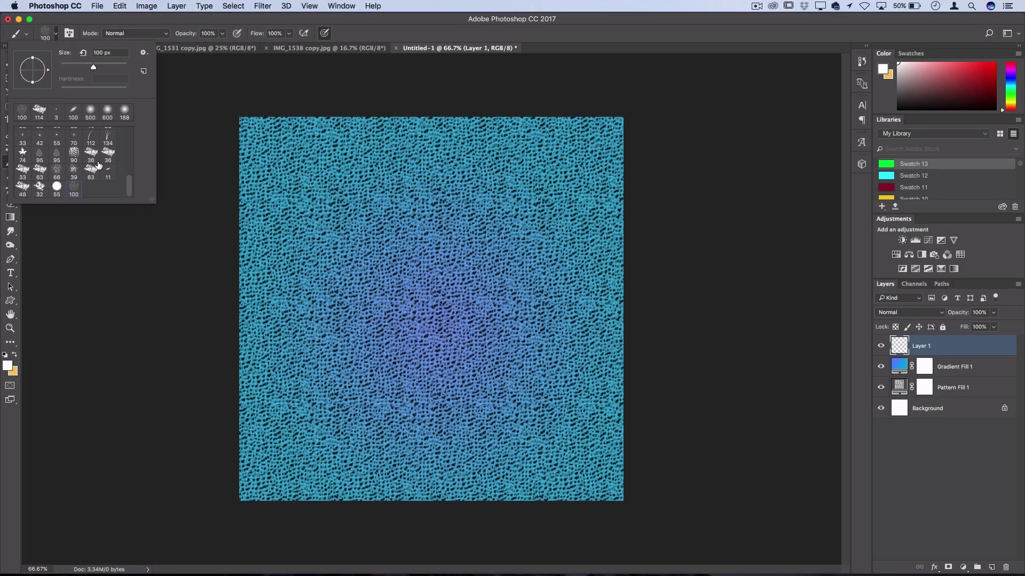
pyautogui.scroll(-10, 98, 166)
pyautogui.click(143, 52)
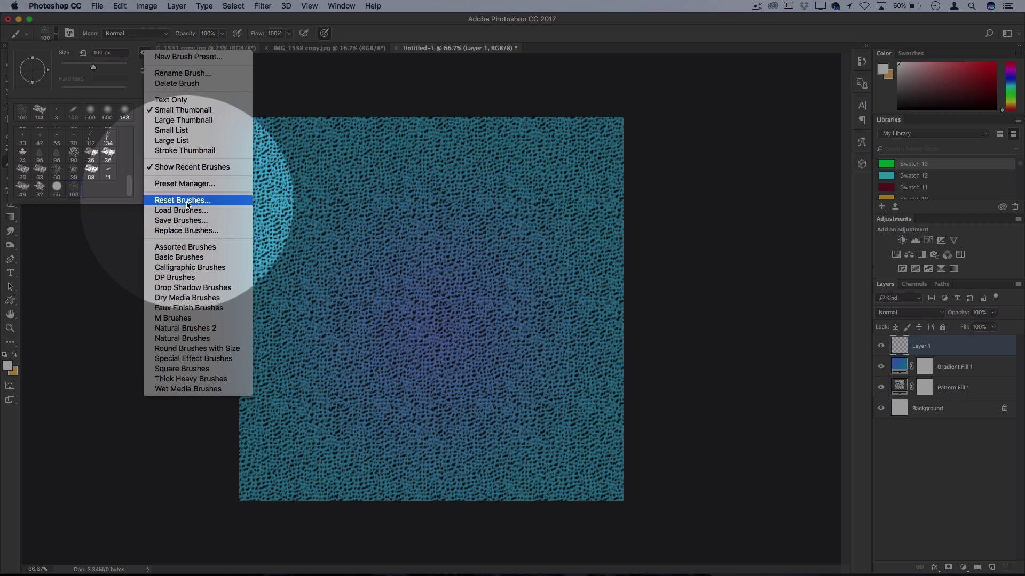
pyautogui.click(200, 199)
pyautogui.click(594, 199)
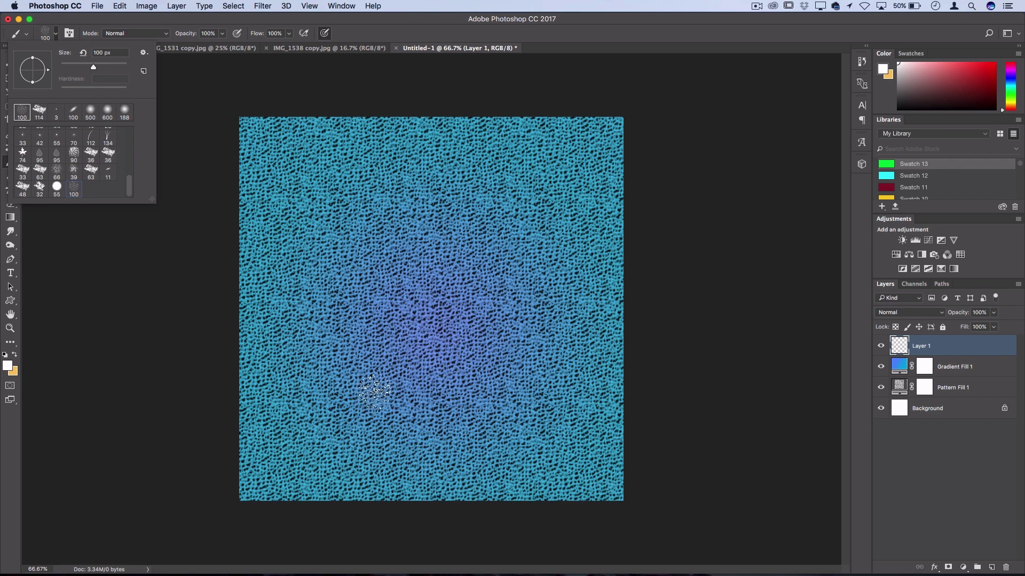
pyautogui.click(685, 293)
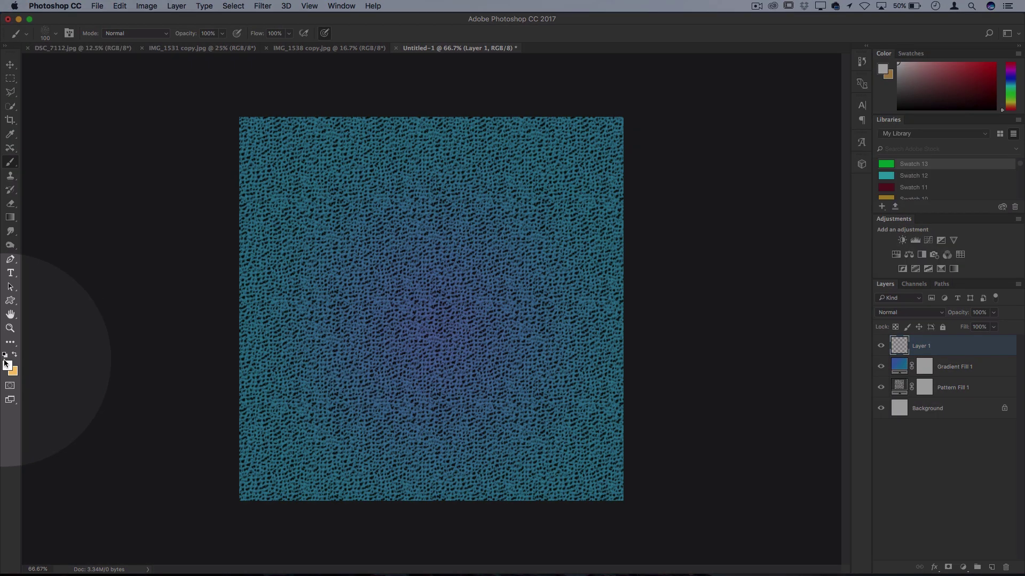
# - Make white the foreground colour and brush a rough white rectangle in the lower middle
pyautogui.click(5, 355)
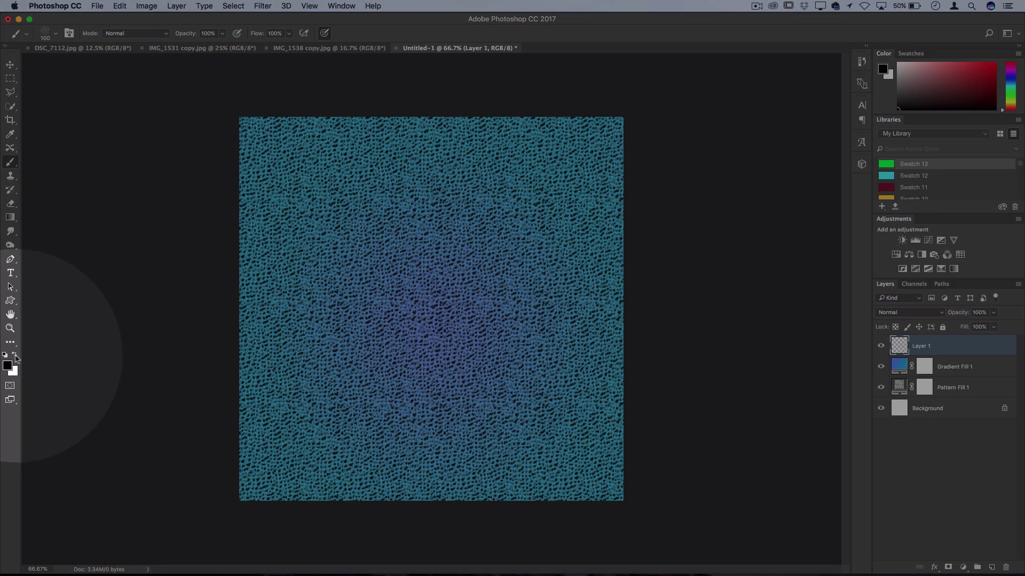
pyautogui.click(15, 354)
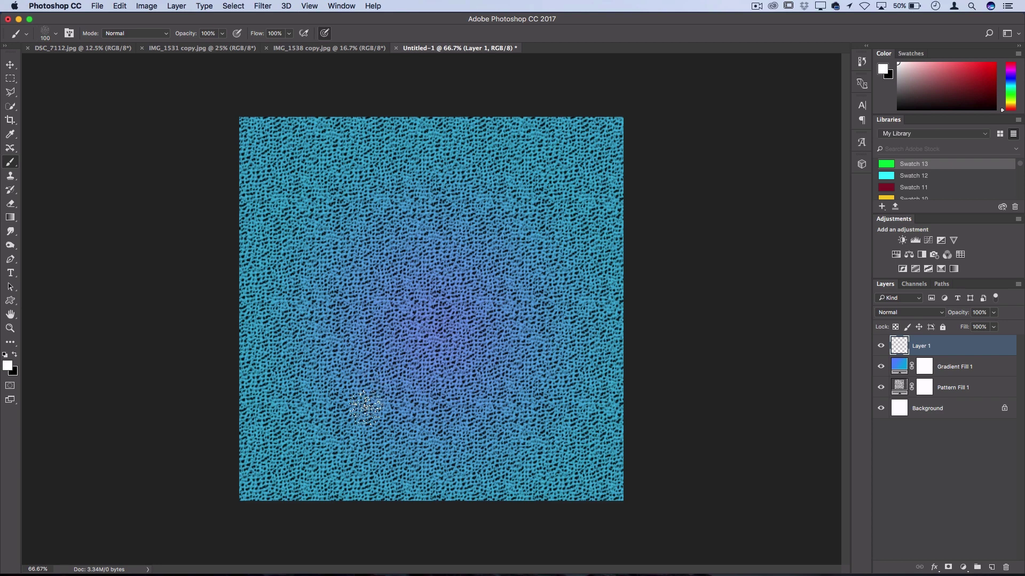
pyautogui.moveTo(363, 417)
pyautogui.mouseDown()
pyautogui.moveTo(362, 354)
pyautogui.moveTo(485, 350)
pyautogui.moveTo(486, 407)
pyautogui.moveTo(471, 423)
pyautogui.moveTo(361, 438)
pyautogui.moveTo(346, 354)
pyautogui.moveTo(356, 327)
pyautogui.moveTo(496, 322)
pyautogui.moveTo(504, 346)
pyautogui.moveTo(359, 347)
pyautogui.mouseUp()
pyautogui.moveTo(469, 348)
pyautogui.mouseDown()
pyautogui.moveTo(490, 399)
pyautogui.moveTo(463, 382)
pyautogui.moveTo(376, 372)
pyautogui.moveTo(377, 381)
pyautogui.moveTo(398, 375)
pyautogui.moveTo(369, 413)
pyautogui.moveTo(487, 392)
pyautogui.mouseUp()
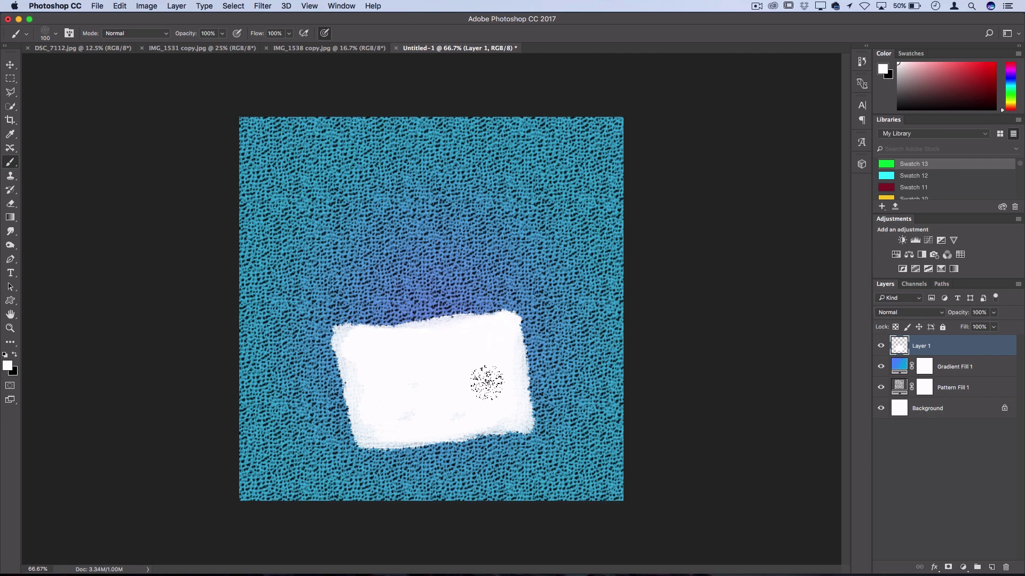
# - Add Layers 2 and 3 and brush a rough white frame on each, upper right and upper left
pyautogui.click(167, 5)
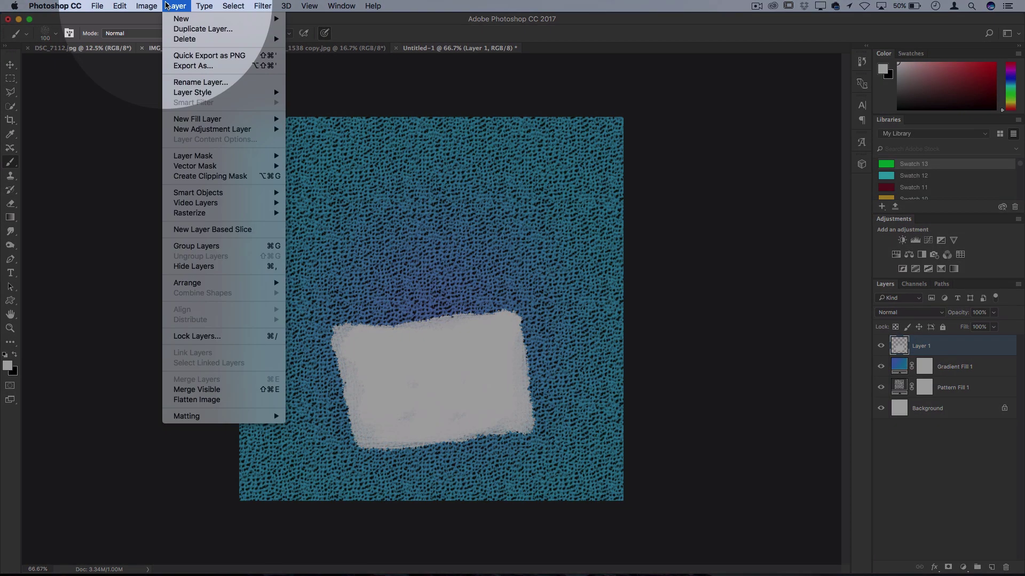
pyautogui.moveTo(225, 19)
pyautogui.click(315, 19)
pyautogui.press('Return')
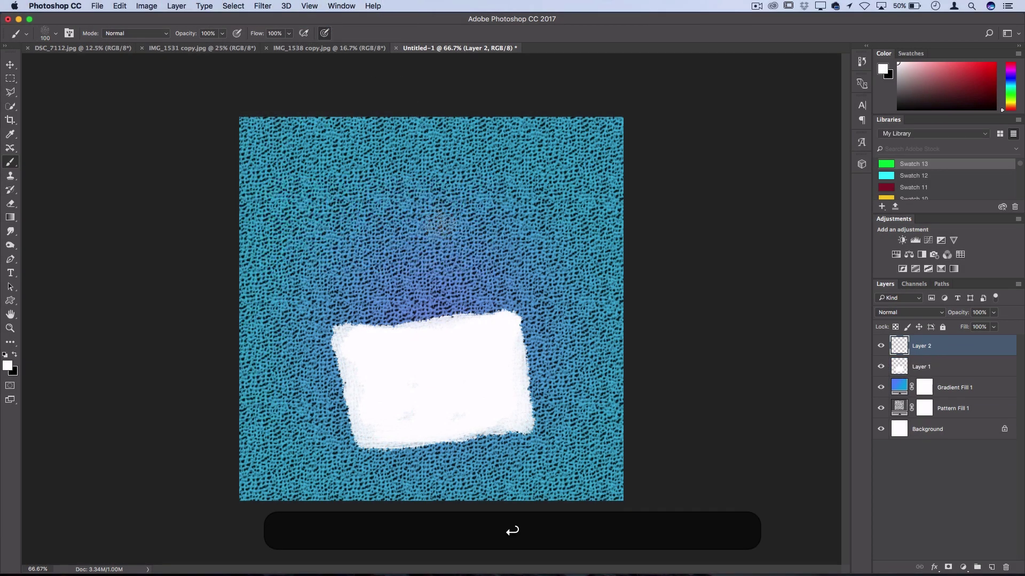
pyautogui.moveTo(469, 206)
pyautogui.mouseDown()
pyautogui.moveTo(456, 317)
pyautogui.moveTo(581, 323)
pyautogui.mouseUp()
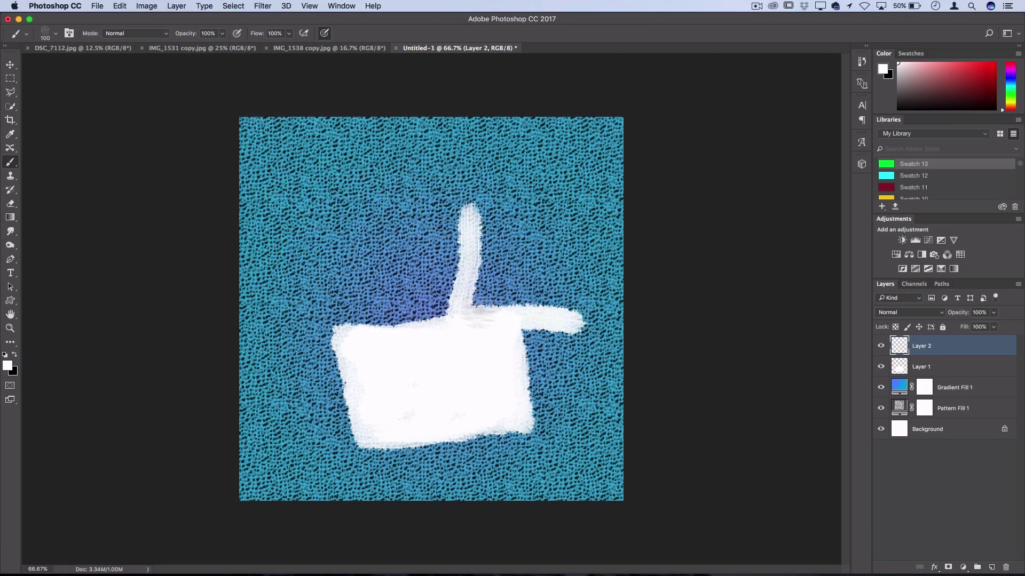
pyautogui.moveTo(465, 315)
pyautogui.mouseDown()
pyautogui.moveTo(565, 320)
pyautogui.moveTo(560, 242)
pyautogui.moveTo(462, 208)
pyautogui.moveTo(482, 278)
pyautogui.moveTo(416, 317)
pyautogui.mouseUp()
pyautogui.press('super+shift+alt+n')
pyautogui.moveTo(332, 345)
pyautogui.mouseDown()
pyautogui.moveTo(320, 170)
pyautogui.moveTo(448, 167)
pyautogui.moveTo(446, 321)
pyautogui.moveTo(339, 327)
pyautogui.moveTo(365, 314)
pyautogui.moveTo(336, 258)
pyautogui.moveTo(348, 314)
pyautogui.moveTo(325, 192)
pyautogui.moveTo(405, 181)
pyautogui.moveTo(435, 190)
pyautogui.moveTo(443, 321)
pyautogui.moveTo(445, 186)
pyautogui.moveTo(450, 294)
pyautogui.moveTo(385, 308)
pyautogui.moveTo(413, 298)
pyautogui.moveTo(435, 257)
pyautogui.moveTo(366, 297)
pyautogui.moveTo(406, 258)
pyautogui.moveTo(415, 220)
pyautogui.moveTo(397, 225)
pyautogui.moveTo(332, 198)
pyautogui.moveTo(360, 203)
pyautogui.moveTo(411, 256)
pyautogui.moveTo(424, 251)
pyautogui.moveTo(408, 312)
pyautogui.moveTo(380, 289)
pyautogui.moveTo(367, 328)
pyautogui.moveTo(394, 215)
pyautogui.moveTo(384, 191)
pyautogui.moveTo(402, 183)
pyautogui.moveTo(413, 200)
pyautogui.moveTo(356, 229)
pyautogui.moveTo(348, 247)
pyautogui.moveTo(314, 197)
pyautogui.moveTo(336, 323)
pyautogui.mouseUp()
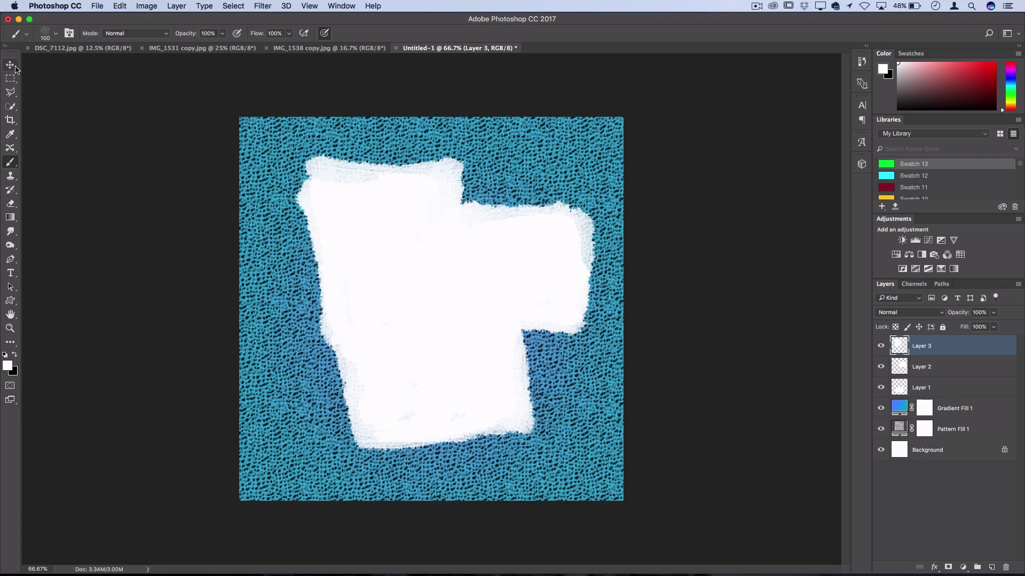
# - Move the third frame and shrink it from its corner with Free Transform
pyautogui.click(15, 67)
pyautogui.moveTo(426, 246)
pyautogui.mouseDown()
pyautogui.moveTo(376, 260)
pyautogui.moveTo(448, 254)
pyautogui.moveTo(442, 263)
pyautogui.mouseUp()
pyautogui.press('super+t')
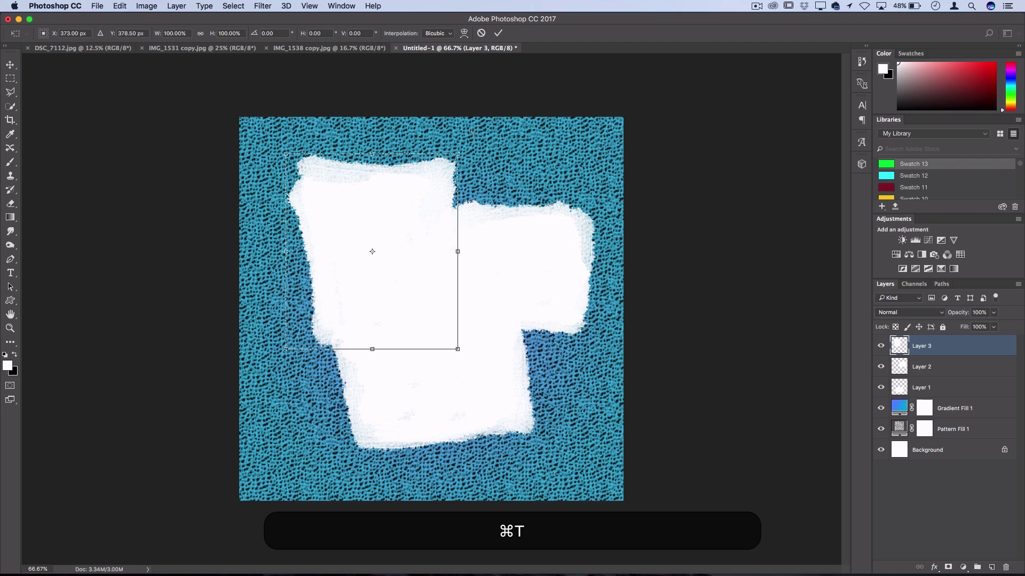
pyautogui.moveTo(457, 154); pyautogui.dragTo(434, 175)
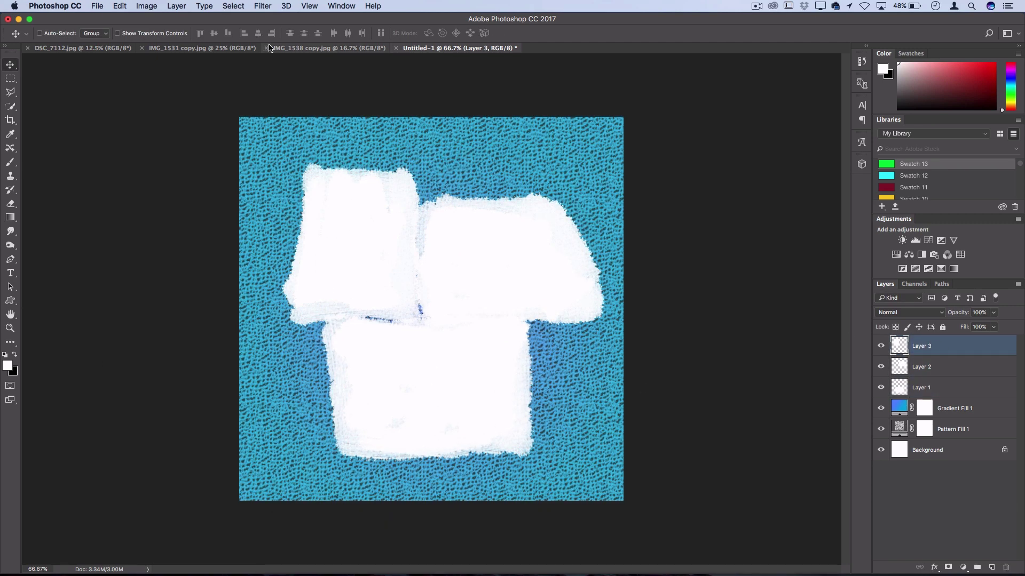
# - Tile all open documents vertically to see the photos beside the collage
pyautogui.click(308, 49)
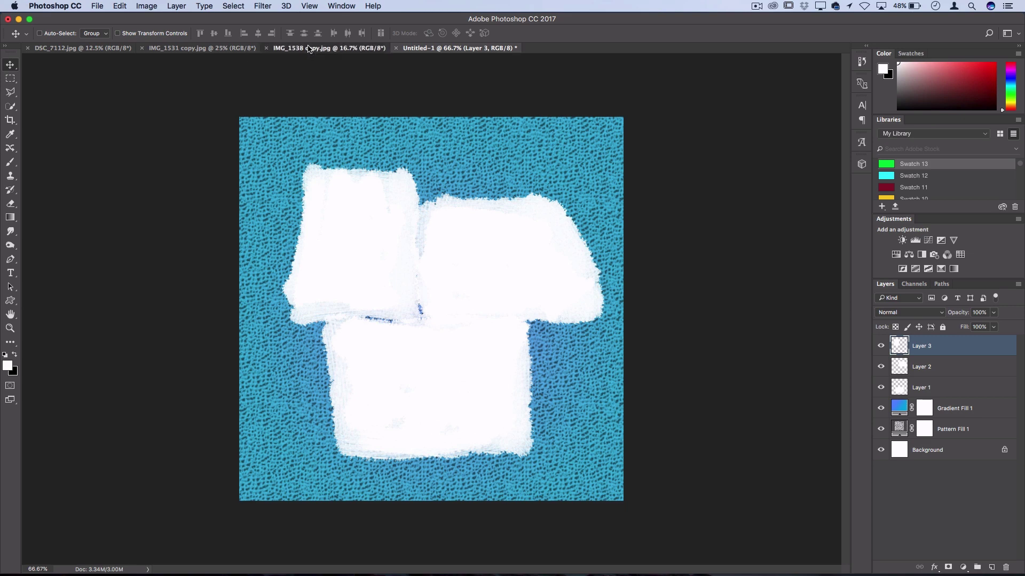
pyautogui.click(443, 49)
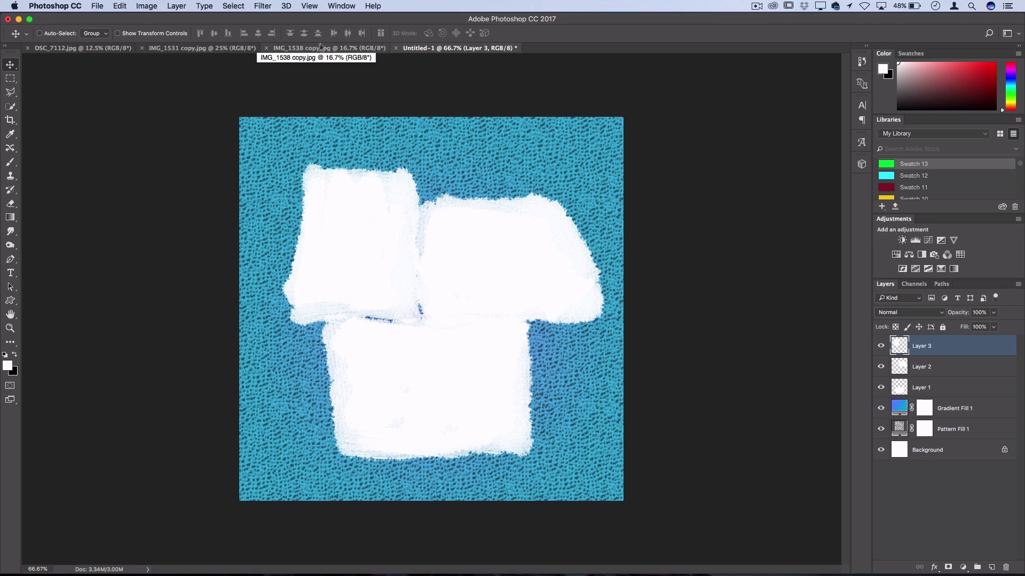
pyautogui.click(337, 5)
pyautogui.moveTo(351, 20)
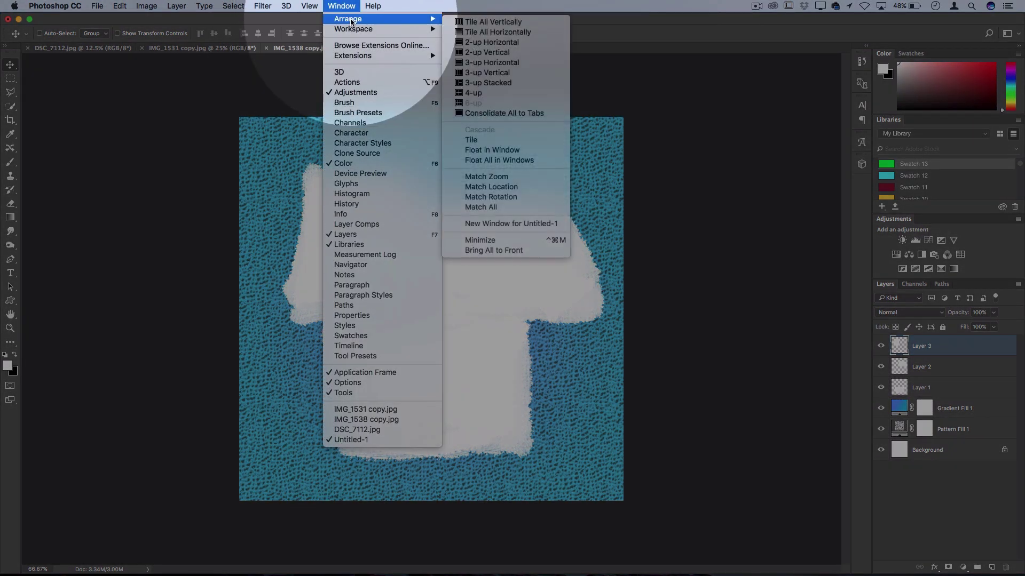
pyautogui.click(495, 23)
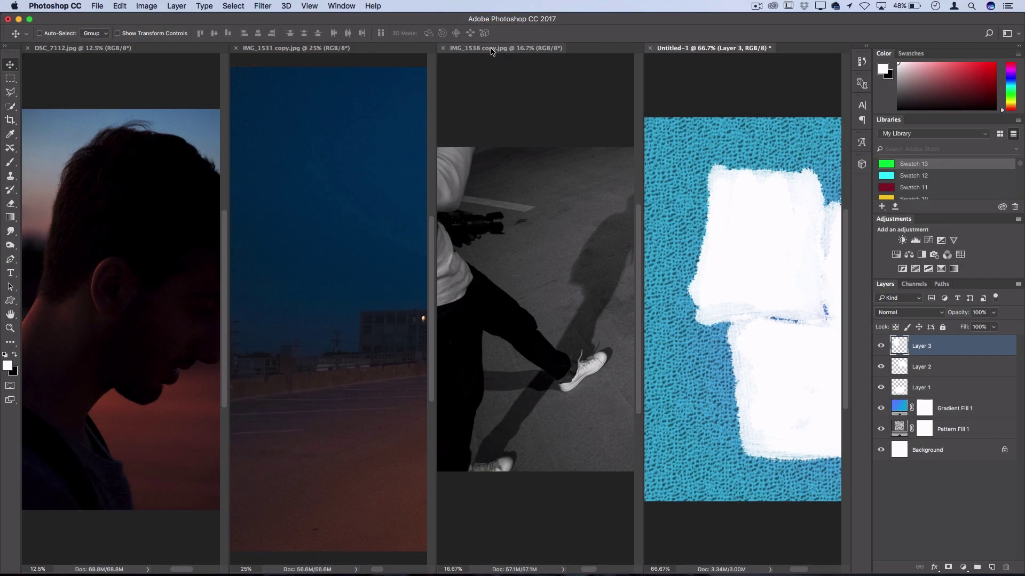
# - Drag the IMG_1538 copy, IMG_1531 and DSC_7112 photos into Untitled-1 as Layers 4–6
pyautogui.click(498, 48)
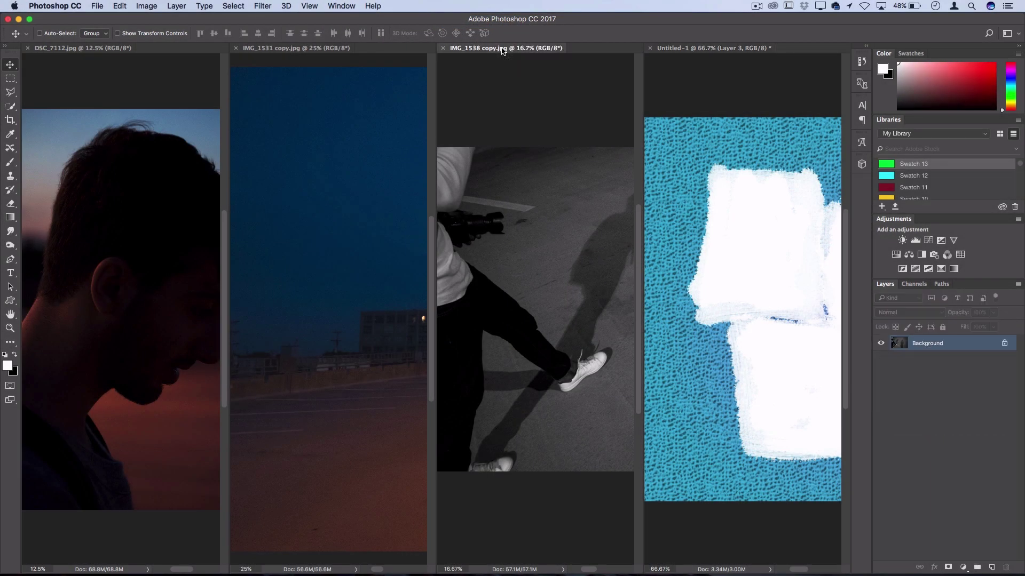
pyautogui.moveTo(955, 348); pyautogui.dragTo(778, 278)
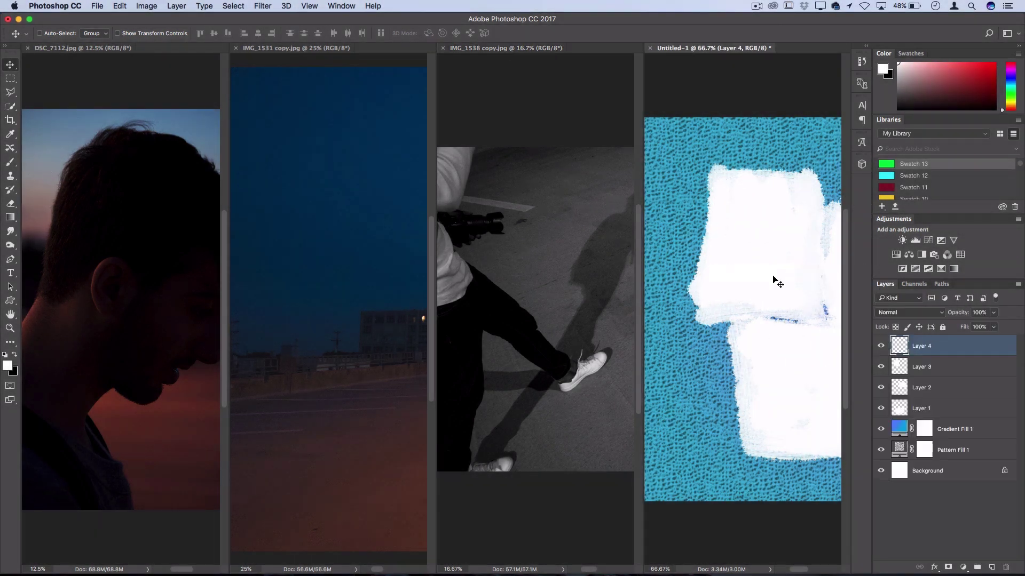
pyautogui.moveTo(366, 222); pyautogui.dragTo(414, 226)
pyautogui.moveTo(940, 354); pyautogui.dragTo(769, 282)
pyautogui.click(138, 153)
pyautogui.moveTo(925, 350); pyautogui.dragTo(768, 242)
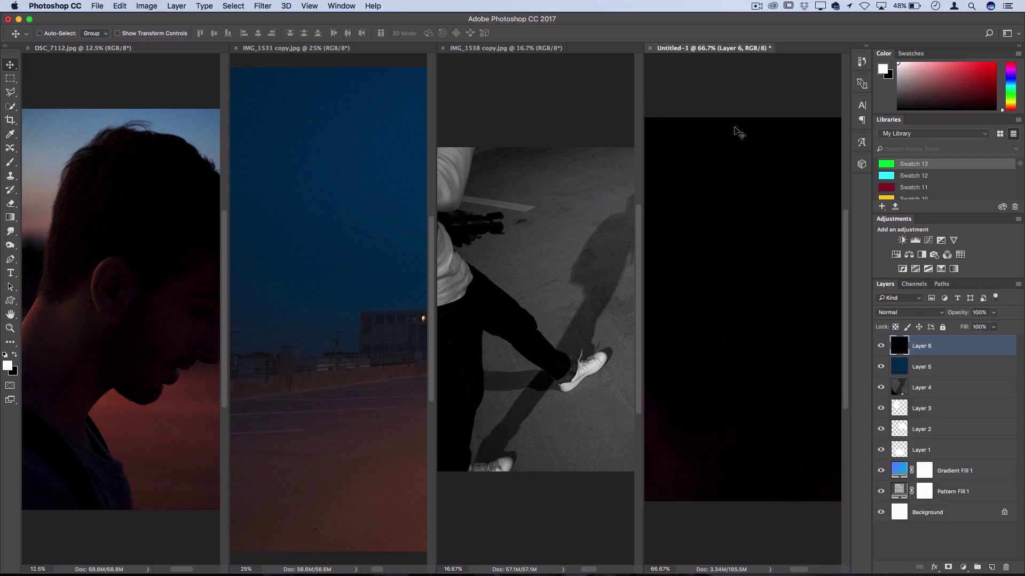
# - Consolidate all documents back into tabs
pyautogui.click(341, 6)
pyautogui.moveTo(348, 22)
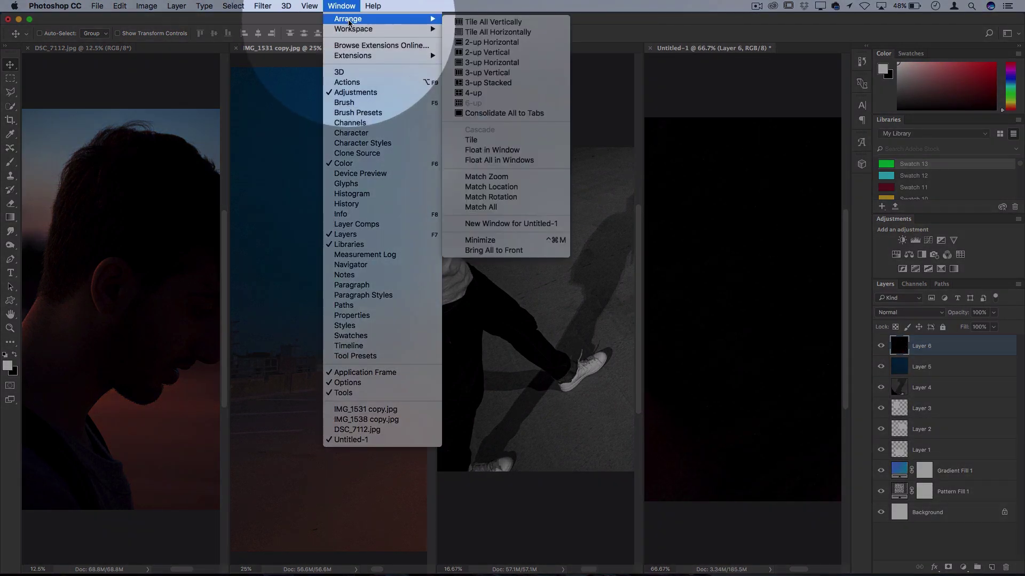
pyautogui.click(519, 113)
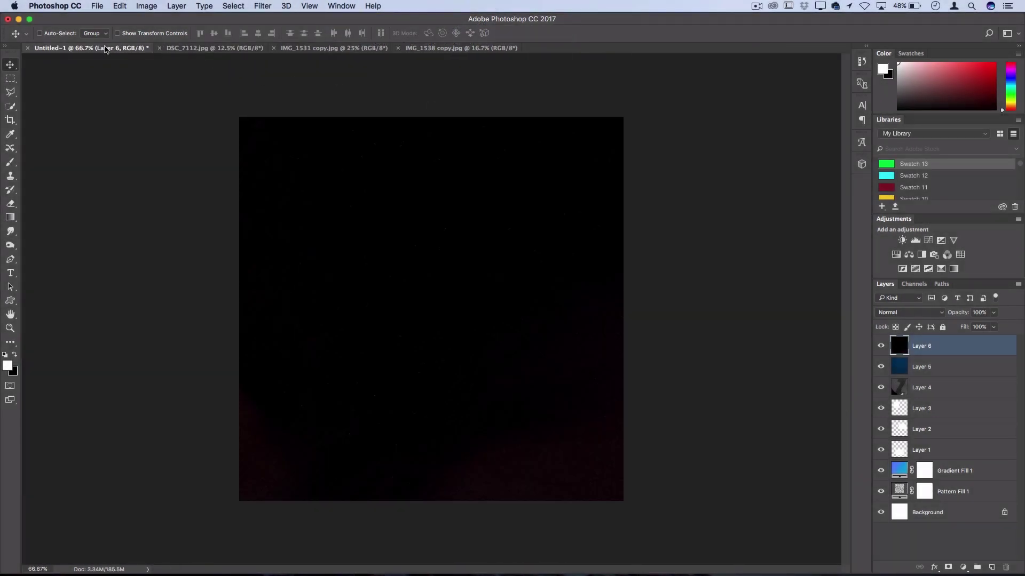
# - Hide the portrait Layer 6 and blue-sky Layer 5, then select the black-and-white Layer 4
pyautogui.click(881, 346)
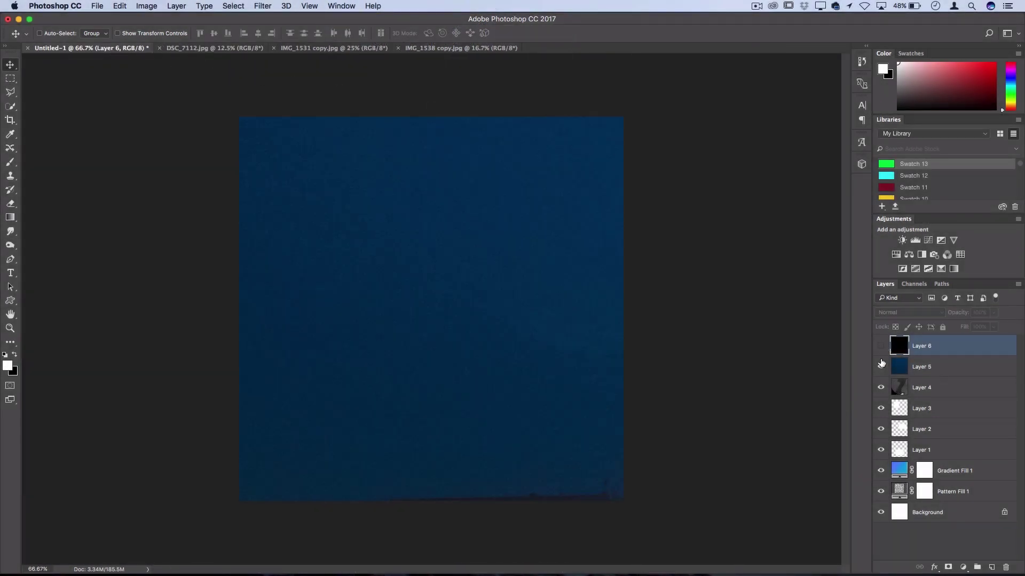
pyautogui.click(881, 366)
pyautogui.click(918, 390)
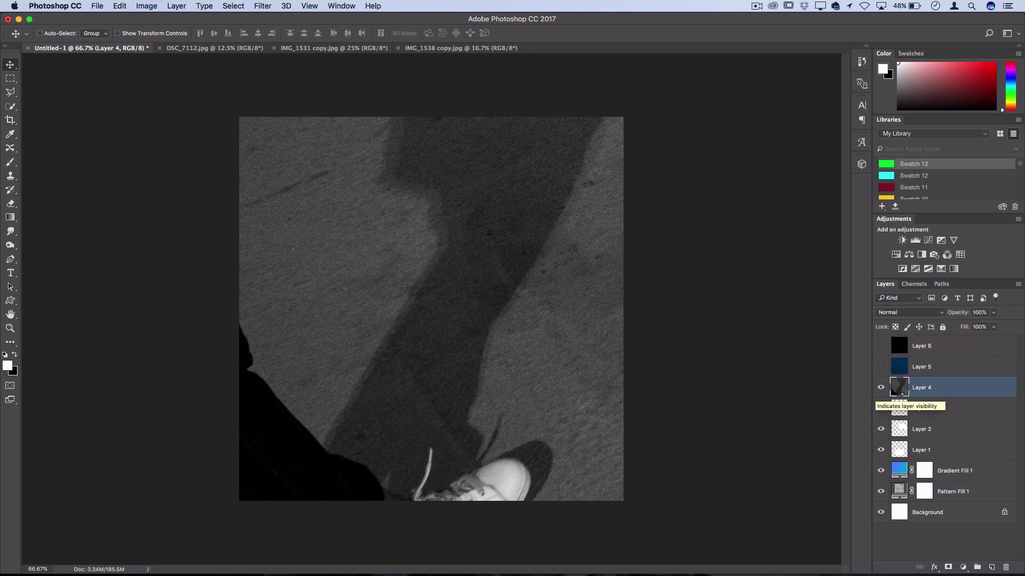
# - Scale the black-and-white street photo down over the lower frame, then hide Layer 4
pyautogui.press('super+t')
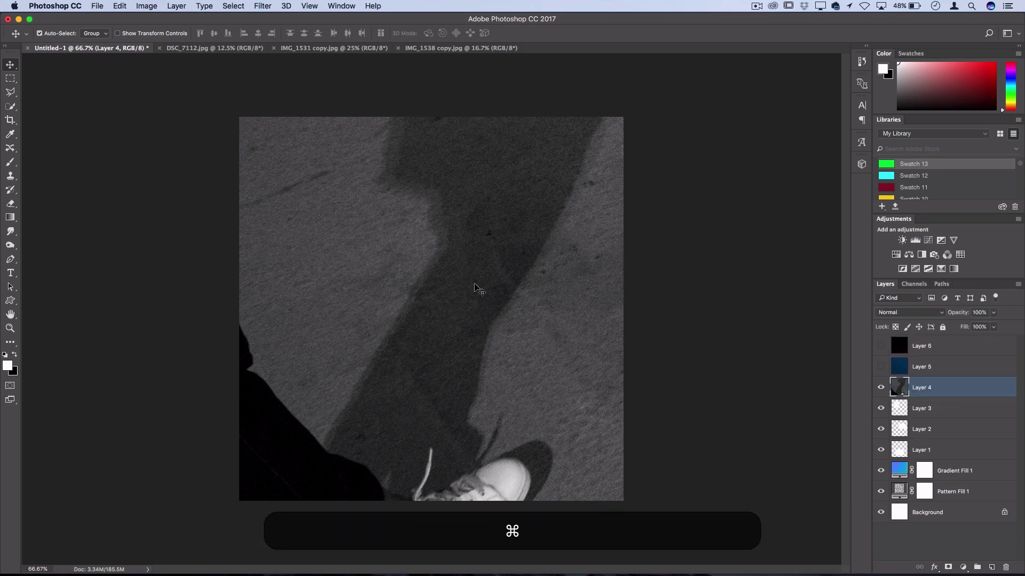
pyautogui.moveTo(230, 155); pyautogui.dragTo(349, 316)
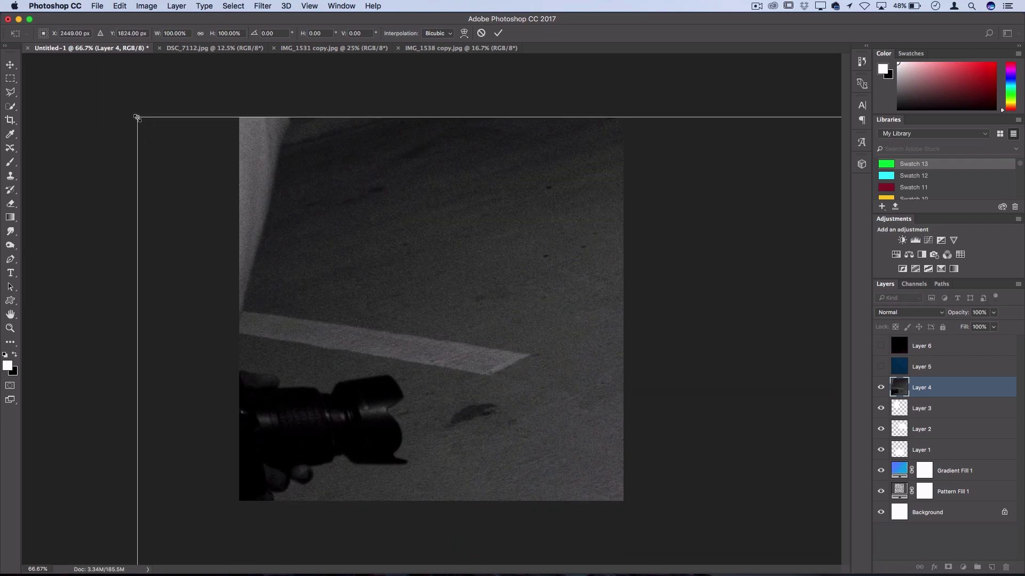
pyautogui.moveTo(136, 118); pyautogui.dragTo(321, 268)
pyautogui.press('Return')
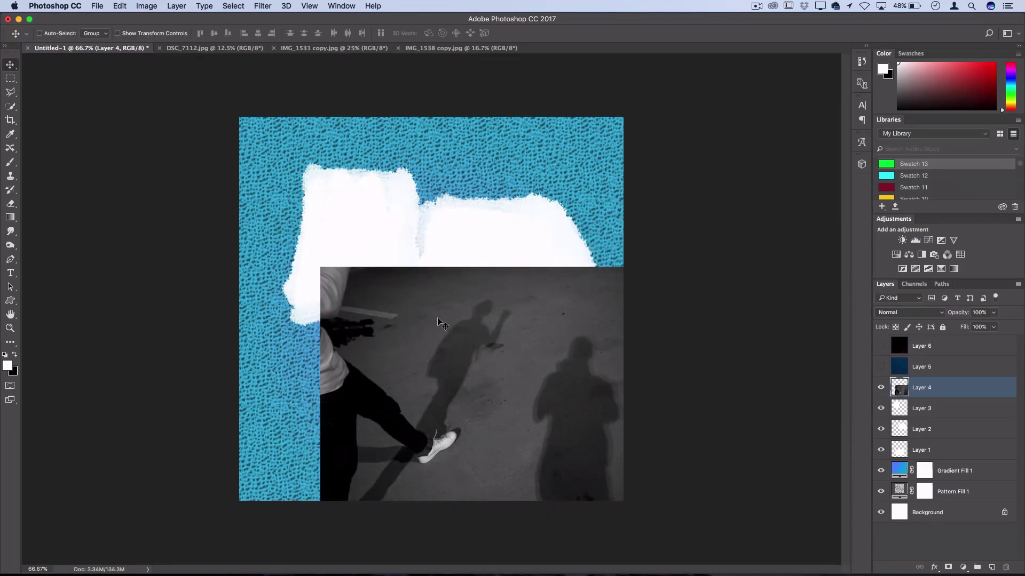
pyautogui.moveTo(408, 311); pyautogui.dragTo(407, 305)
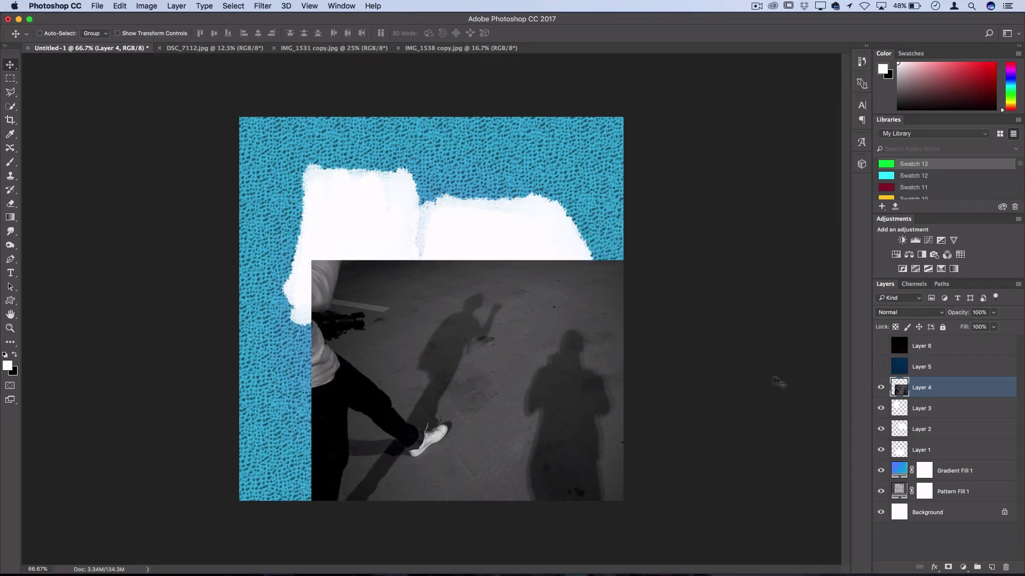
pyautogui.click(881, 388)
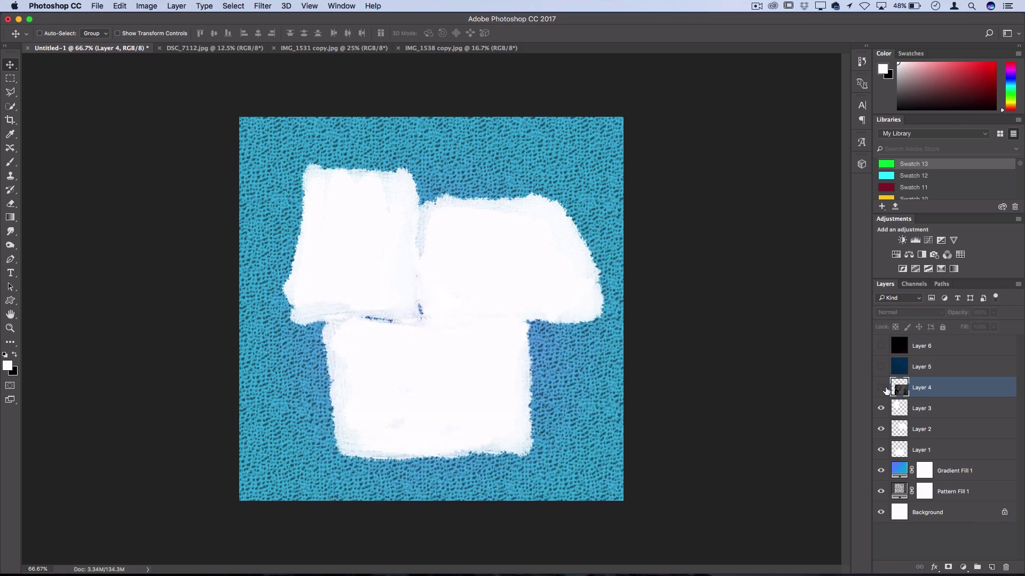
# - Move Layer 4 directly above the bottom frame Layer 1 and make it visible again
pyautogui.click(881, 450)
pyautogui.click(881, 451)
pyautogui.moveTo(929, 389); pyautogui.dragTo(927, 438)
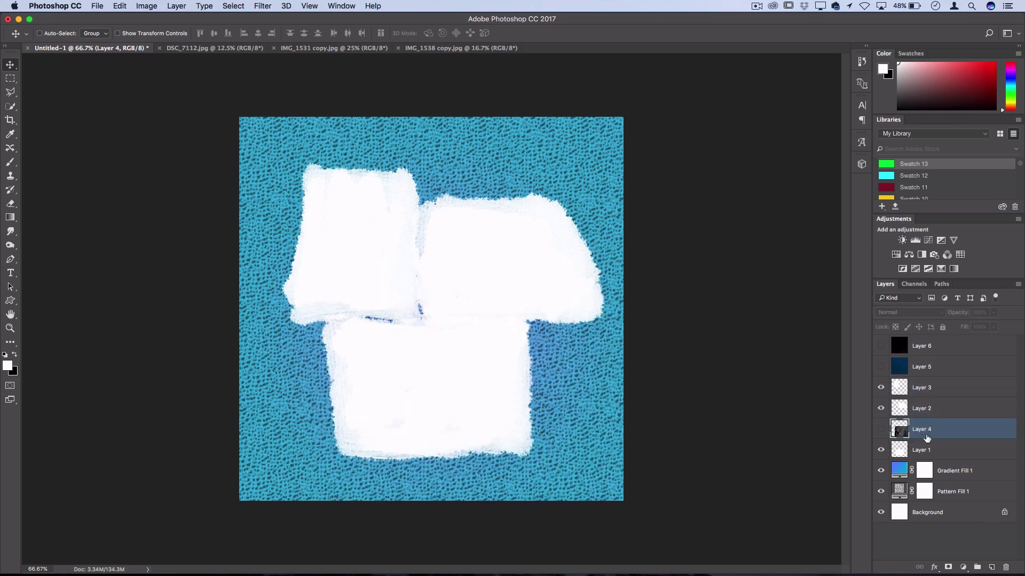
pyautogui.click(881, 450)
pyautogui.click(881, 451)
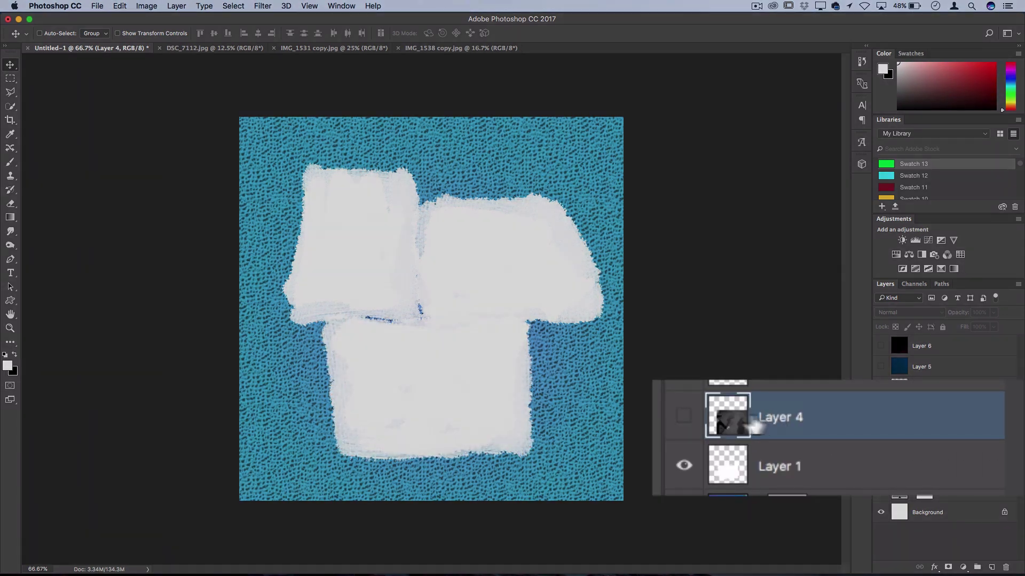
pyautogui.click(881, 429)
# - Create a clipping mask for Layer 4 and nudge the photo slightly left and up
pyautogui.click(176, 6)
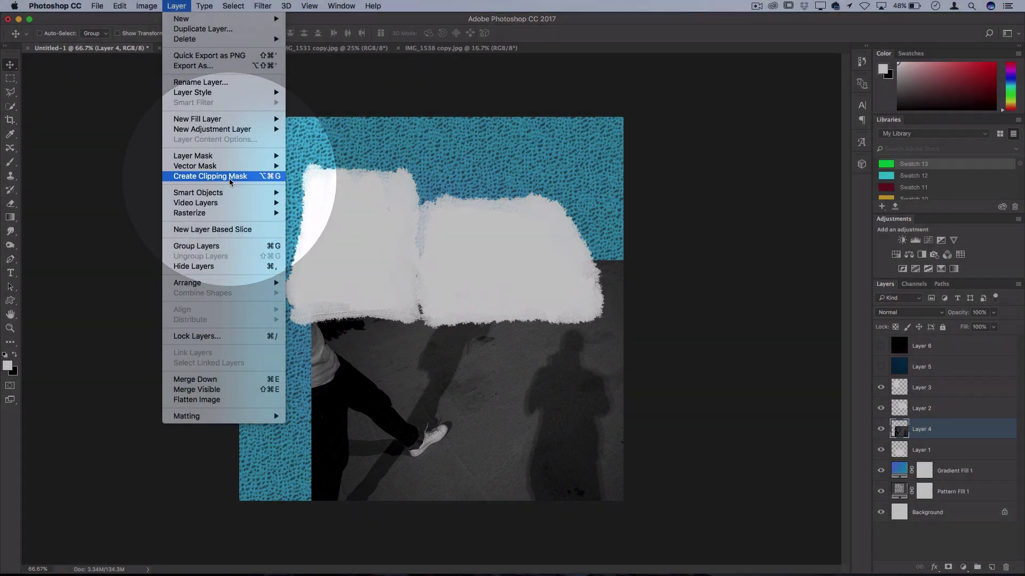
pyautogui.click(229, 180)
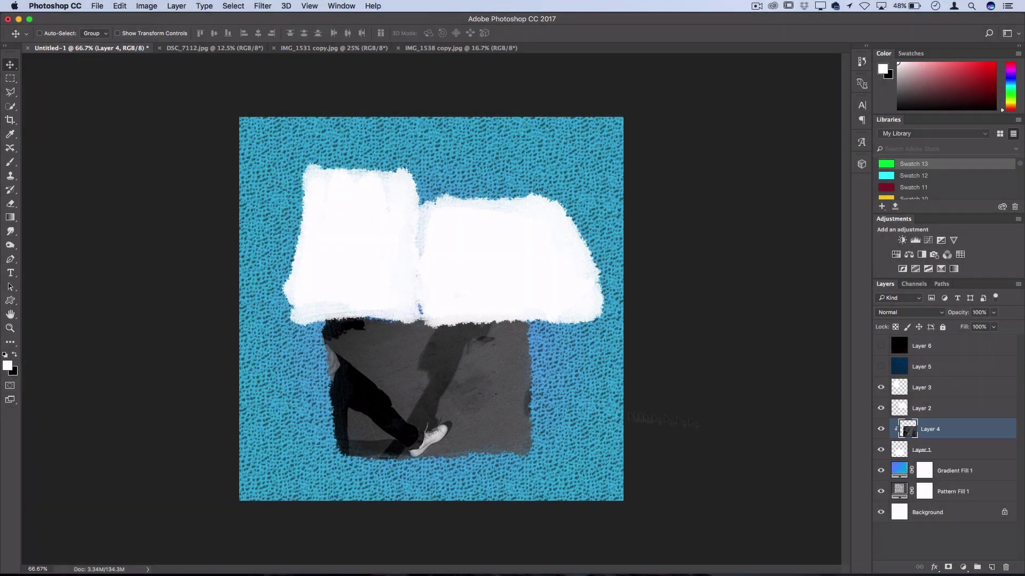
pyautogui.moveTo(437, 416); pyautogui.dragTo(434, 384)
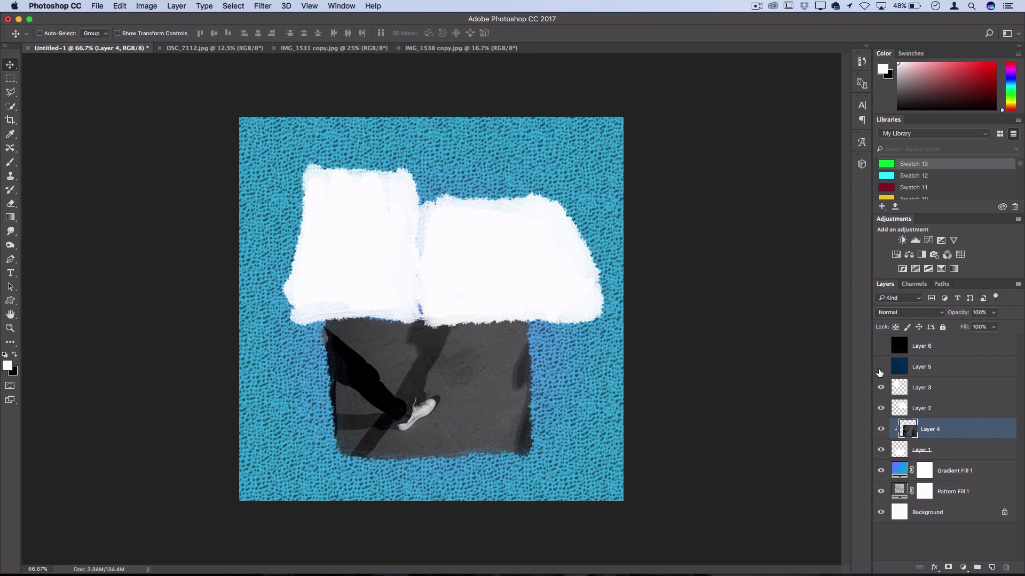
# - Scale the night streetlight Layer 5 and clip it into the upper-right frame Layer 2
pyautogui.click(881, 367)
pyautogui.press('super+t')
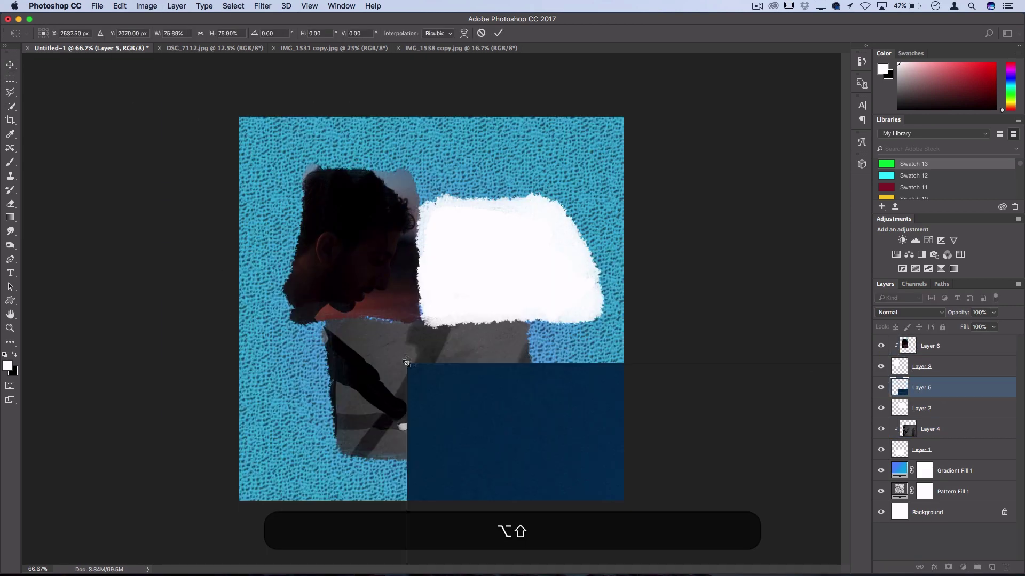
pyautogui.moveTo(622, 361); pyautogui.dragTo(619, 130)
pyautogui.press('super')
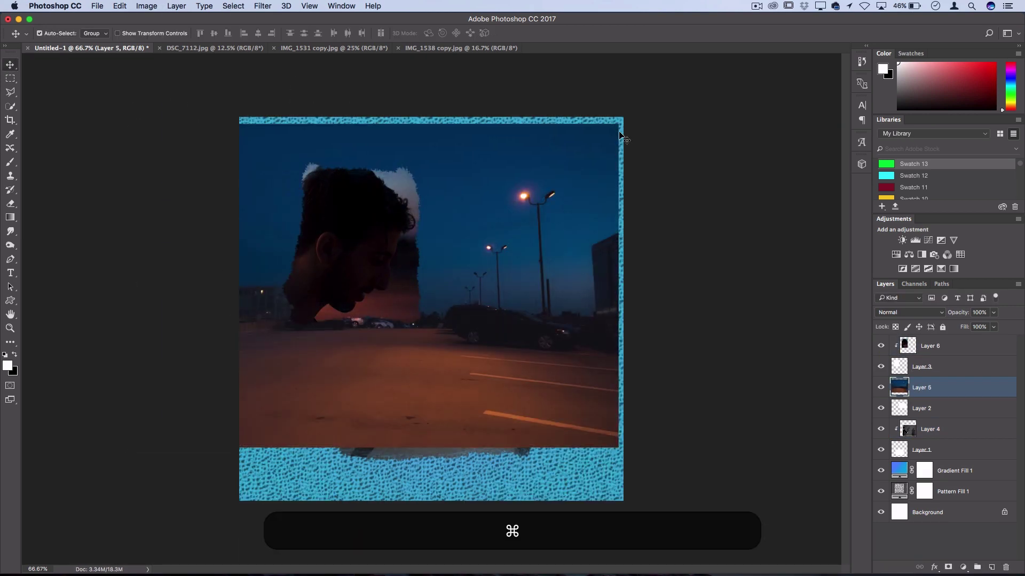
pyautogui.press('alt+super+g')
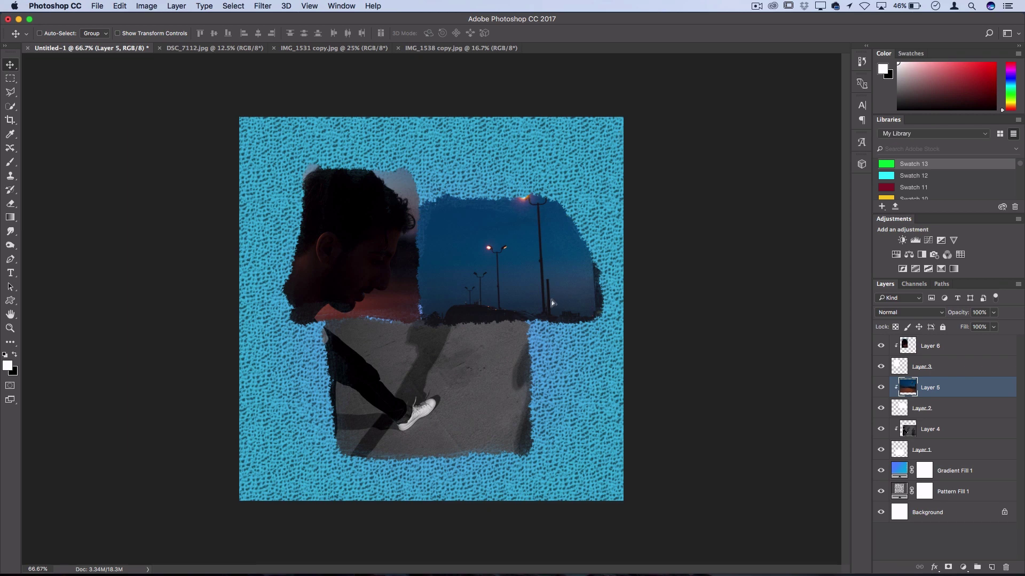
pyautogui.moveTo(558, 300); pyautogui.dragTo(545, 308)
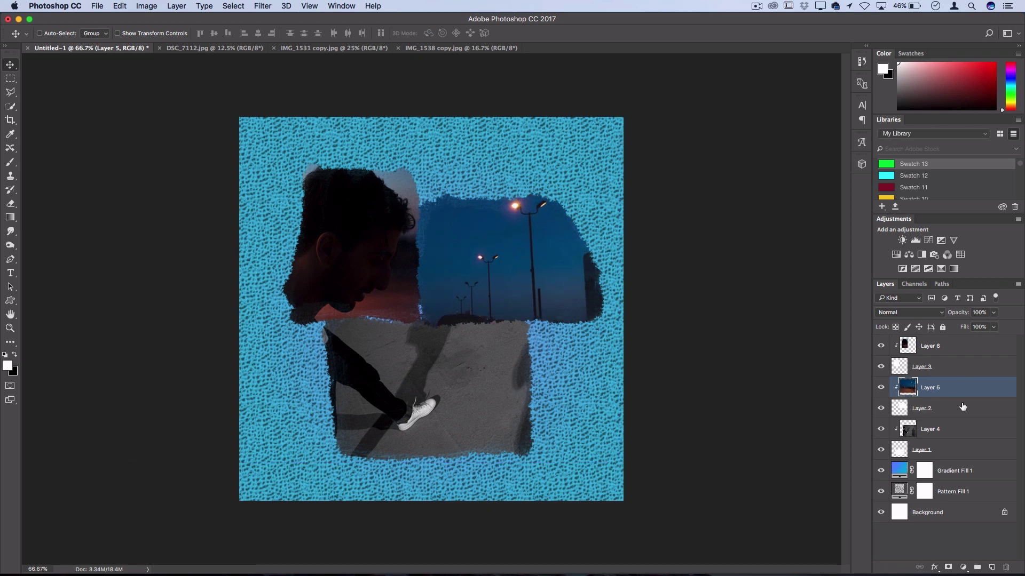
# - Shift the night photo and its frame Layer 2 together to the right
pyautogui.press('shift')
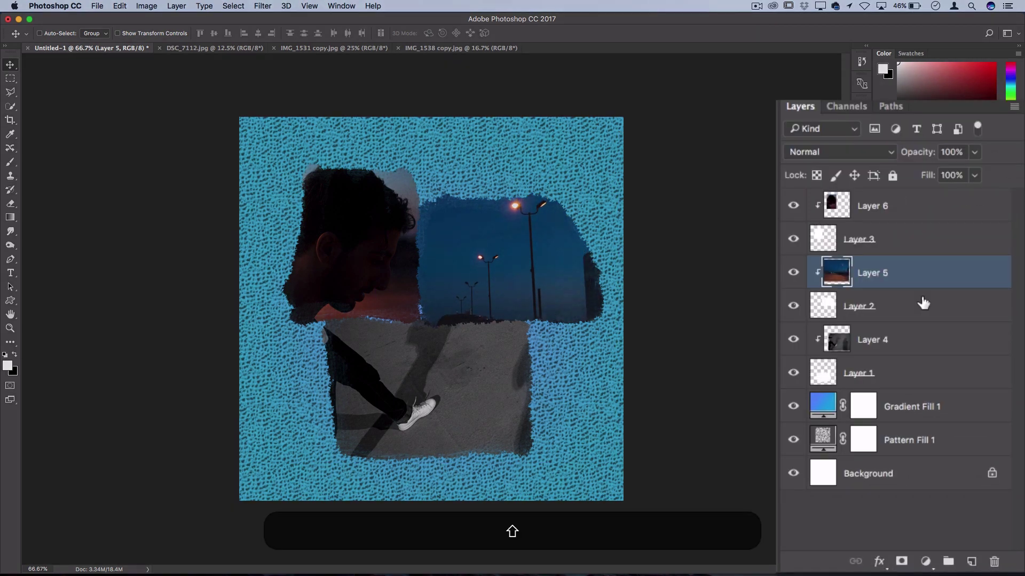
pyautogui.keyDown('shift'); pyautogui.click(919, 307); pyautogui.keyUp('shift')
pyautogui.moveTo(535, 287)
pyautogui.mouseDown()
pyautogui.moveTo(532, 278)
pyautogui.moveTo(543, 282)
pyautogui.mouseUp()
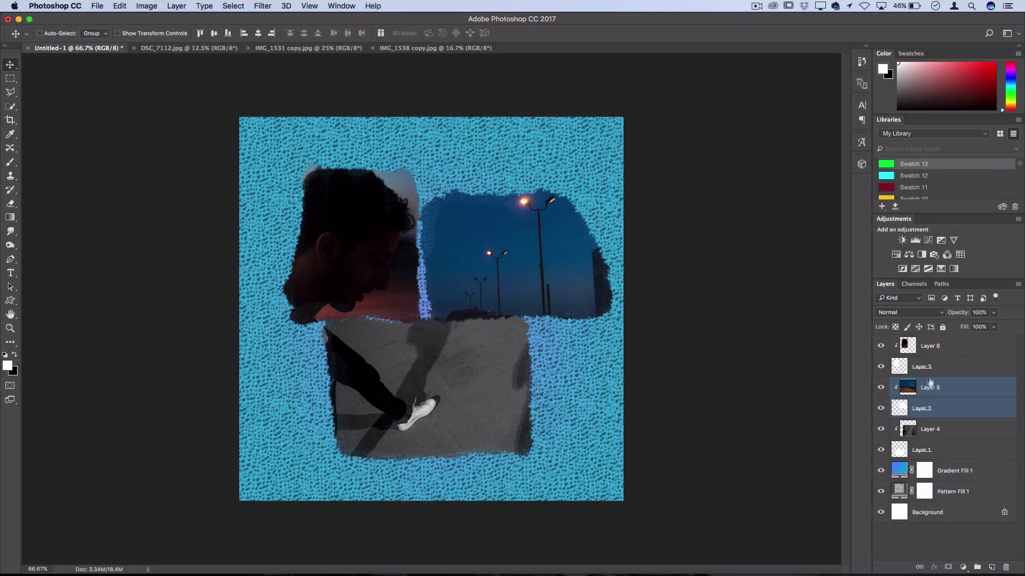
# - Move the portrait Layer 6 and frame Layer 3 below Layer 1 and reposition them
pyautogui.click(923, 367)
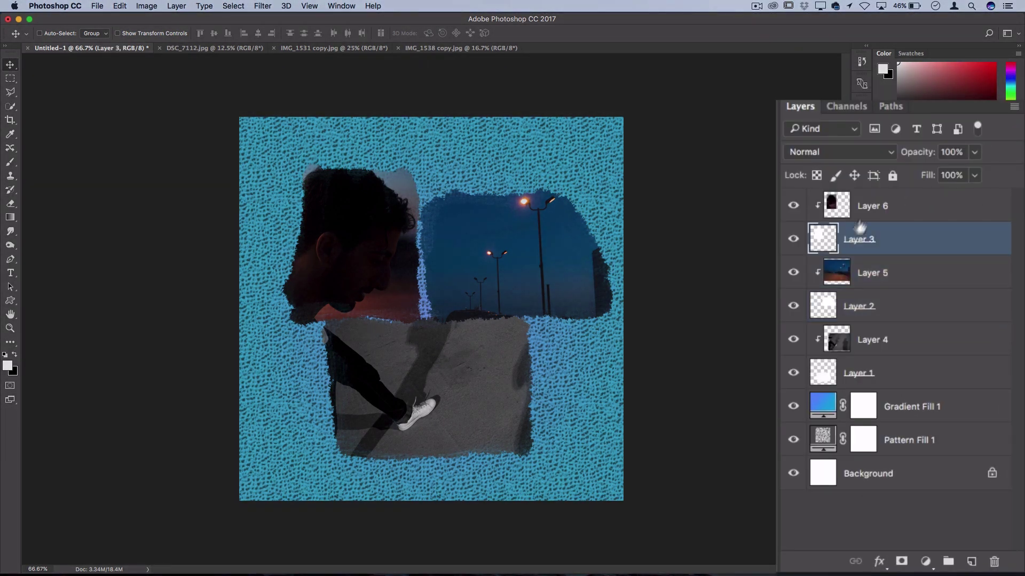
pyautogui.keyDown('shift'); pyautogui.click(931, 345); pyautogui.keyUp('shift')
pyautogui.moveTo(869, 248); pyautogui.dragTo(870, 390)
pyautogui.moveTo(371, 265)
pyautogui.mouseDown()
pyautogui.moveTo(360, 251)
pyautogui.moveTo(358, 261)
pyautogui.mouseUp()
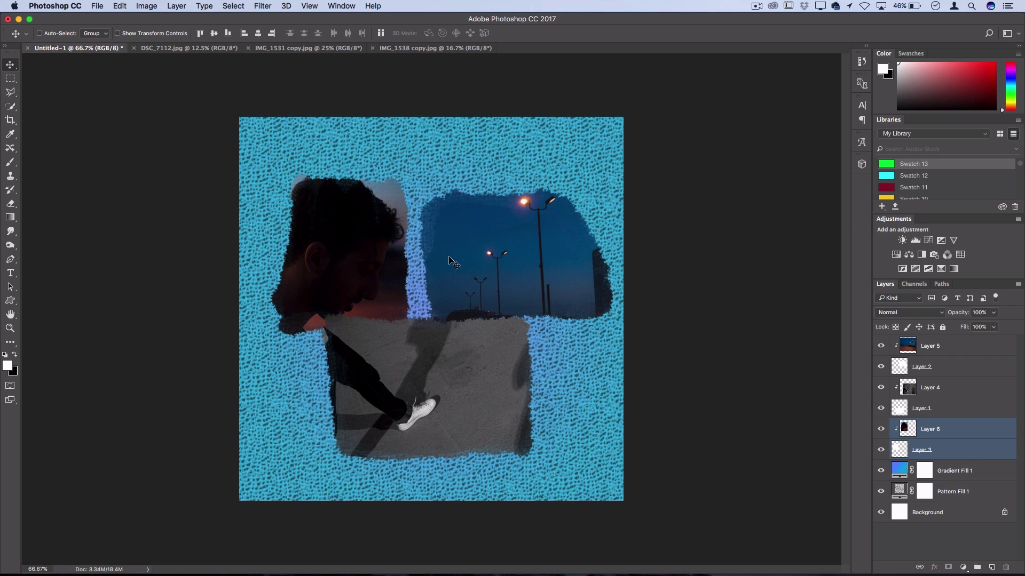